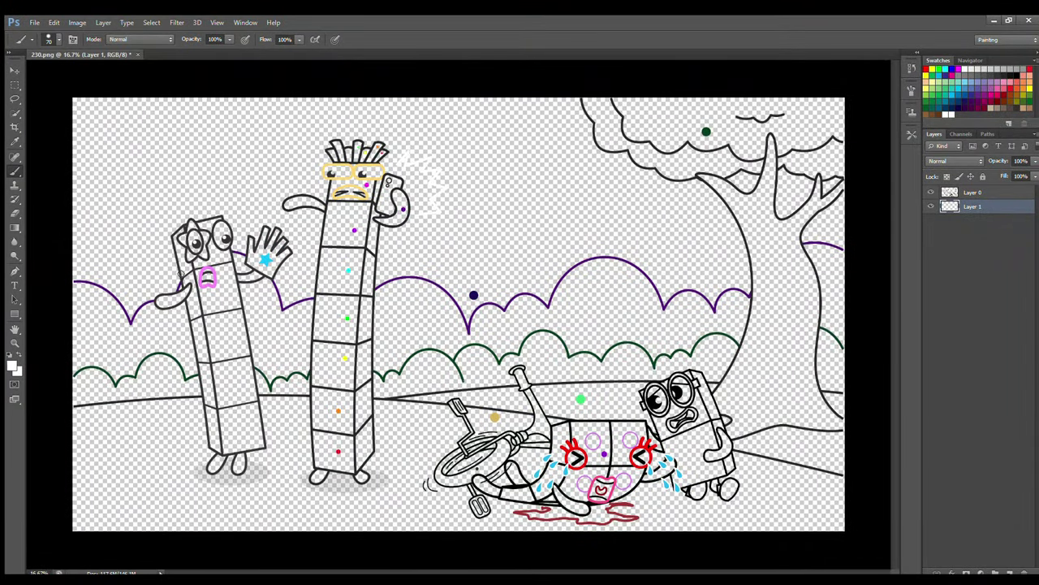
# Step: Paint the whites of the star-eyed block character's eyes on Layer 1
pyautogui.scroll(6, 181, 275)
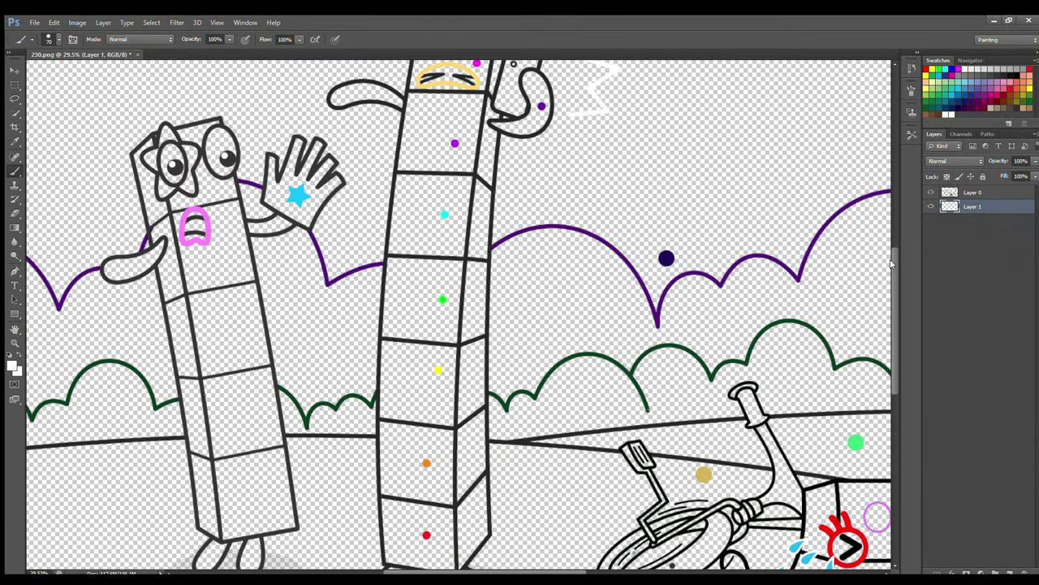
pyautogui.moveTo(892, 262); pyautogui.dragTo(891, 271)
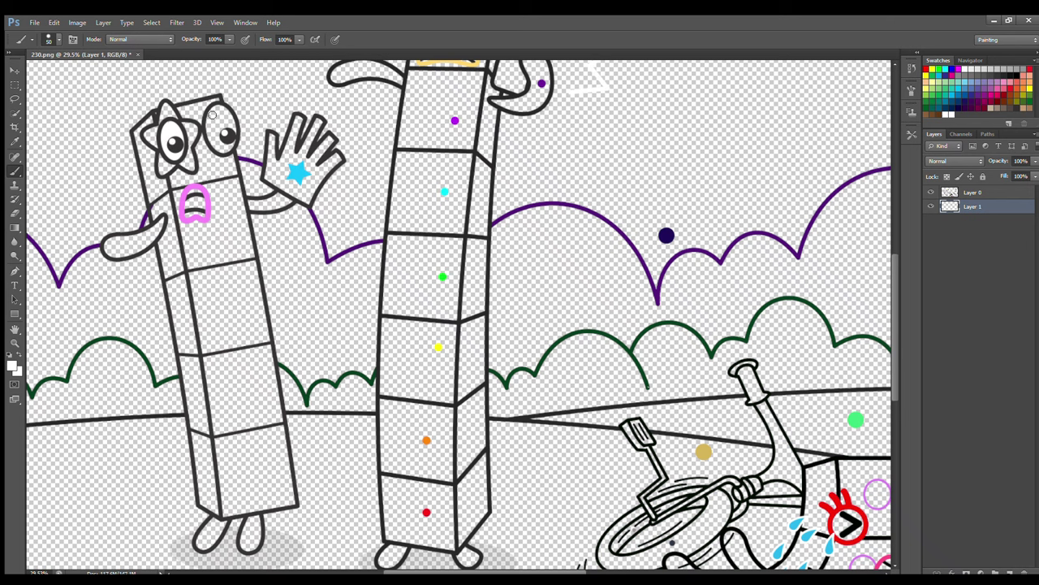
pyautogui.moveTo(211, 115); pyautogui.dragTo(227, 150)
pyautogui.moveTo(221, 108); pyautogui.dragTo(226, 138)
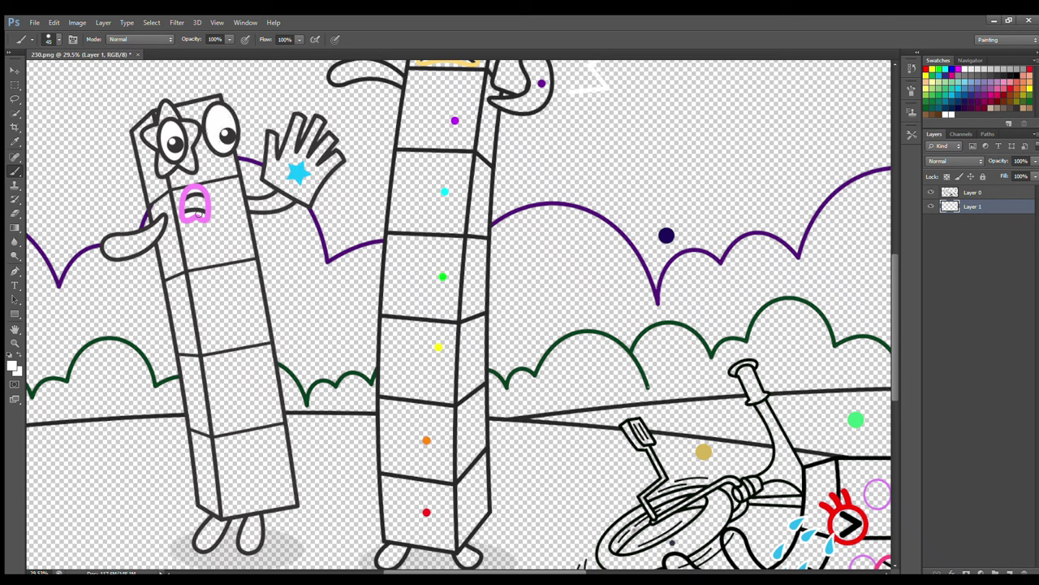
# Step: Add a layer beneath Layer 1 and paint the star-eyed character's arms and feet dark blue on Layer 1
pyautogui.click(15, 141)
pyautogui.click(966, 95)
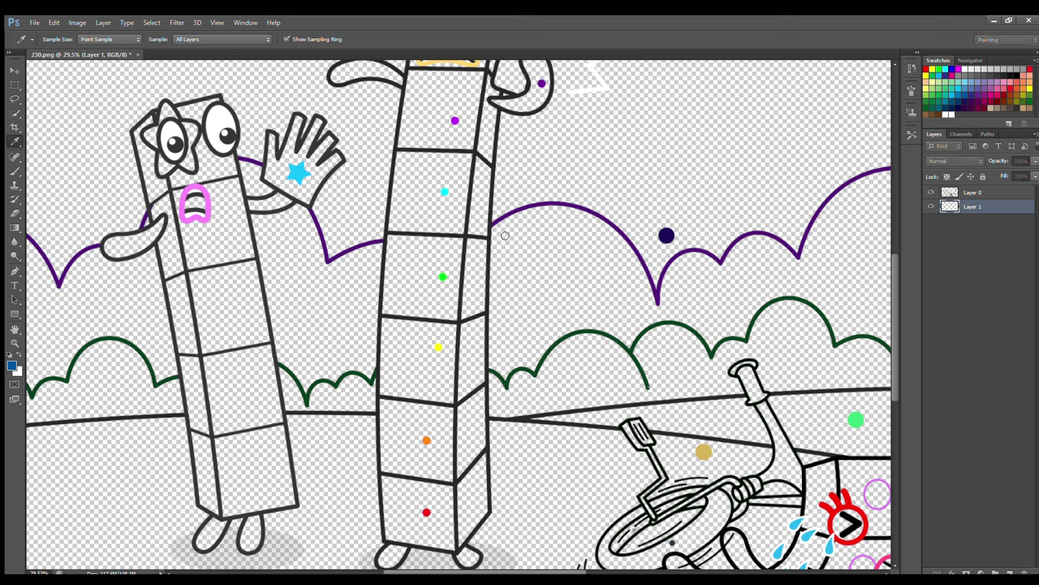
pyautogui.press('b')
pyautogui.click(1011, 571)
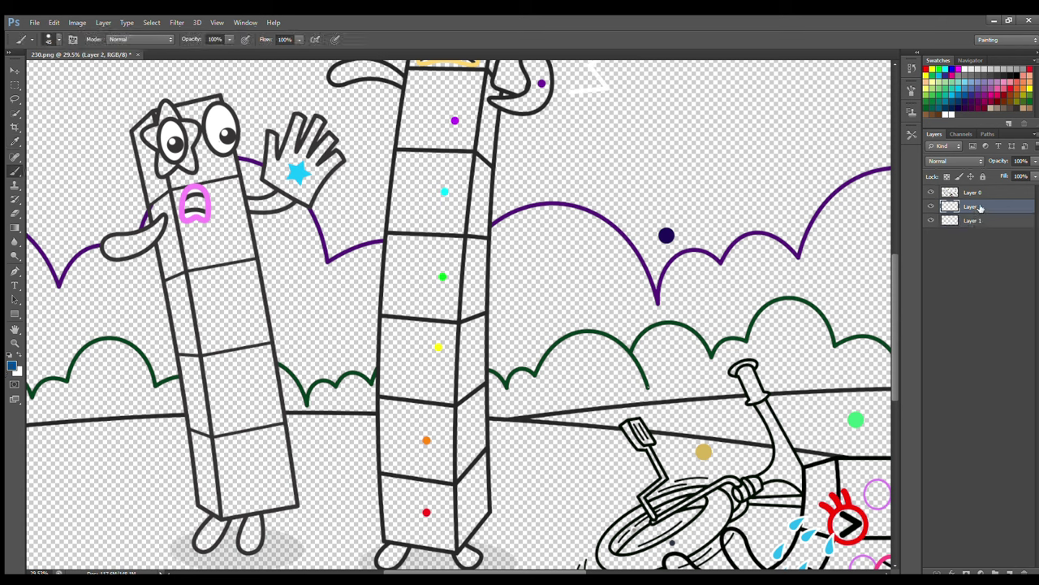
pyautogui.moveTo(160, 220)
pyautogui.mouseDown()
pyautogui.moveTo(128, 249)
pyautogui.moveTo(114, 246)
pyautogui.mouseUp()
pyautogui.moveTo(253, 206)
pyautogui.mouseDown()
pyautogui.moveTo(285, 202)
pyautogui.moveTo(253, 208)
pyautogui.mouseUp()
pyautogui.moveTo(237, 530)
pyautogui.mouseDown()
pyautogui.moveTo(255, 533)
pyautogui.moveTo(210, 534)
pyautogui.mouseUp()
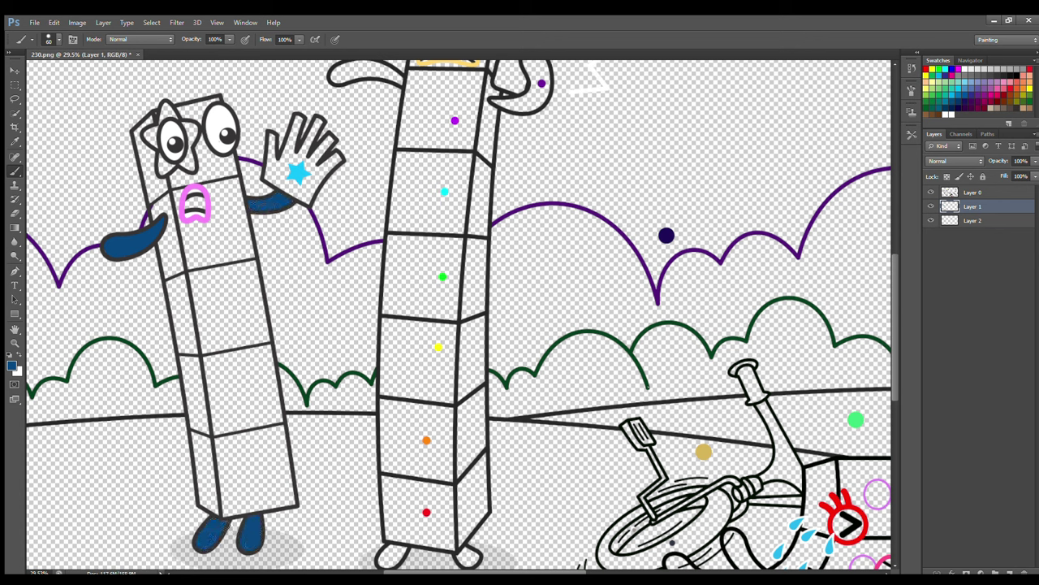
# Step: Paint the star around the character's eye dark blue and the mouth interior dark gray on Layer 2
pyautogui.click(971, 220)
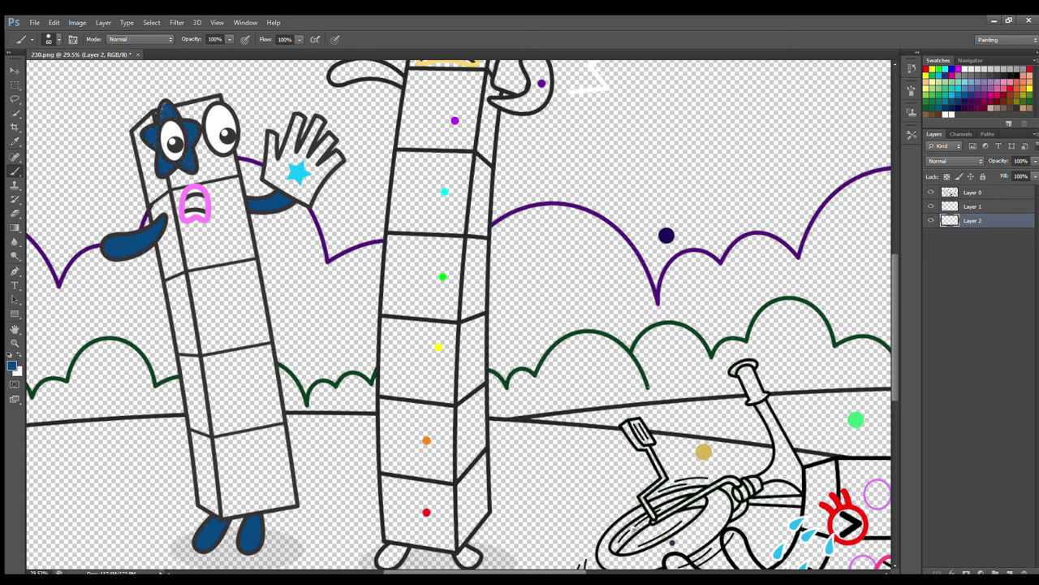
pyautogui.click(15, 141)
pyautogui.click(136, 143)
pyautogui.click(15, 171)
# Step: Paint the star-eyed character's raised hand medium blue around the palm star on Layer 2
pyautogui.keyDown('alt'); pyautogui.click(155, 137); pyautogui.keyUp('alt')
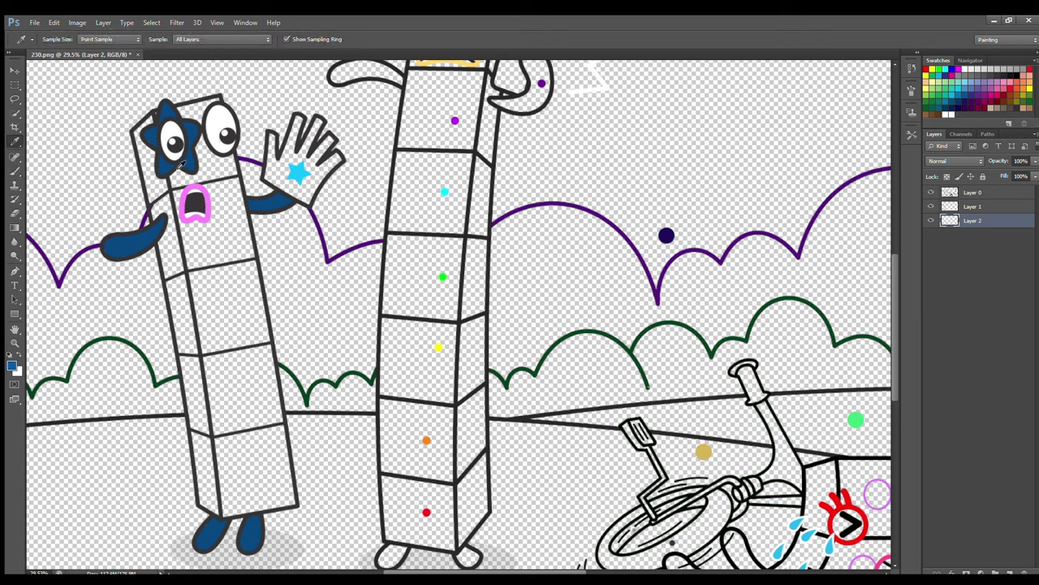
pyautogui.moveTo(274, 139)
pyautogui.mouseDown()
pyautogui.moveTo(275, 177)
pyautogui.moveTo(305, 197)
pyautogui.moveTo(332, 154)
pyautogui.moveTo(318, 167)
pyautogui.moveTo(329, 144)
pyautogui.moveTo(316, 154)
pyautogui.moveTo(317, 126)
pyautogui.moveTo(300, 149)
pyautogui.moveTo(299, 119)
pyautogui.mouseUp()
pyautogui.moveTo(279, 163)
pyautogui.mouseDown()
pyautogui.moveTo(303, 168)
pyautogui.moveTo(294, 185)
pyautogui.moveTo(307, 162)
pyautogui.mouseUp()
# Step: Paint the body's front faces in the palm star's light blue and its side faces slightly darker, each on a new lower layer
pyautogui.keyDown('ctrl'); pyautogui.click(1009, 571); pyautogui.keyUp('ctrl')
pyautogui.press('i')
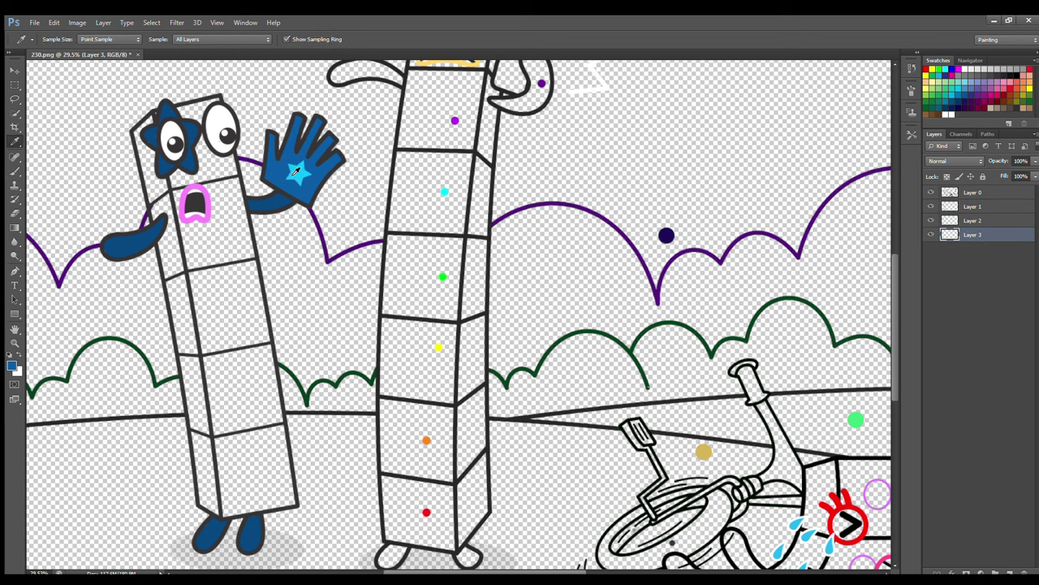
pyautogui.click(297, 173)
pyautogui.press('b')
pyautogui.moveTo(173, 169)
pyautogui.mouseDown()
pyautogui.moveTo(216, 348)
pyautogui.moveTo(237, 513)
pyautogui.moveTo(286, 497)
pyautogui.moveTo(226, 156)
pyautogui.moveTo(199, 110)
pyautogui.moveTo(219, 183)
pyautogui.moveTo(235, 398)
pyautogui.moveTo(263, 495)
pyautogui.moveTo(260, 471)
pyautogui.moveTo(260, 487)
pyautogui.mouseUp()
pyautogui.click(1009, 572)
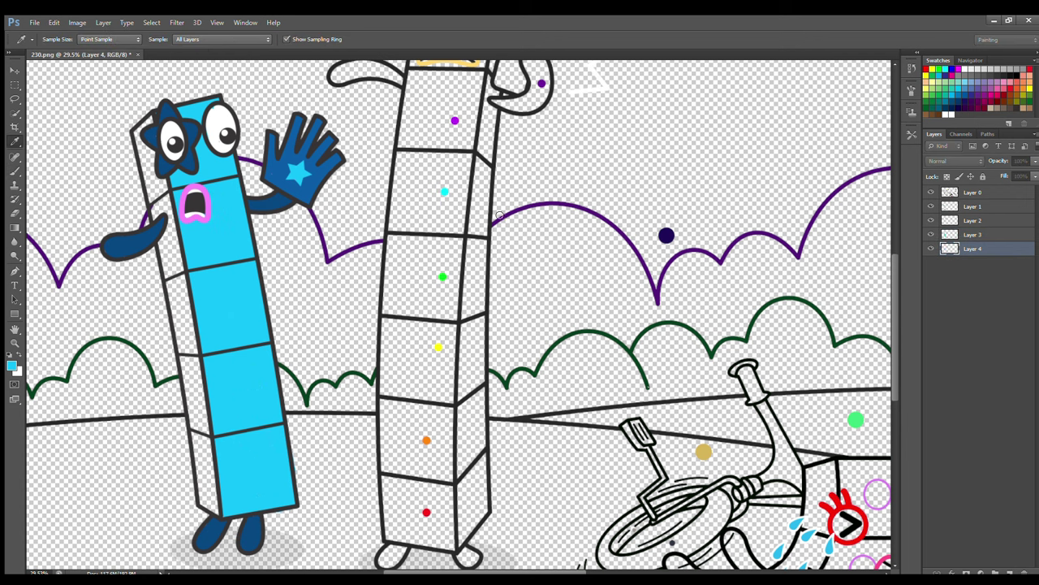
pyautogui.moveTo(166, 138)
pyautogui.mouseDown()
pyautogui.moveTo(208, 475)
pyautogui.moveTo(218, 429)
pyautogui.moveTo(169, 187)
pyautogui.mouseUp()
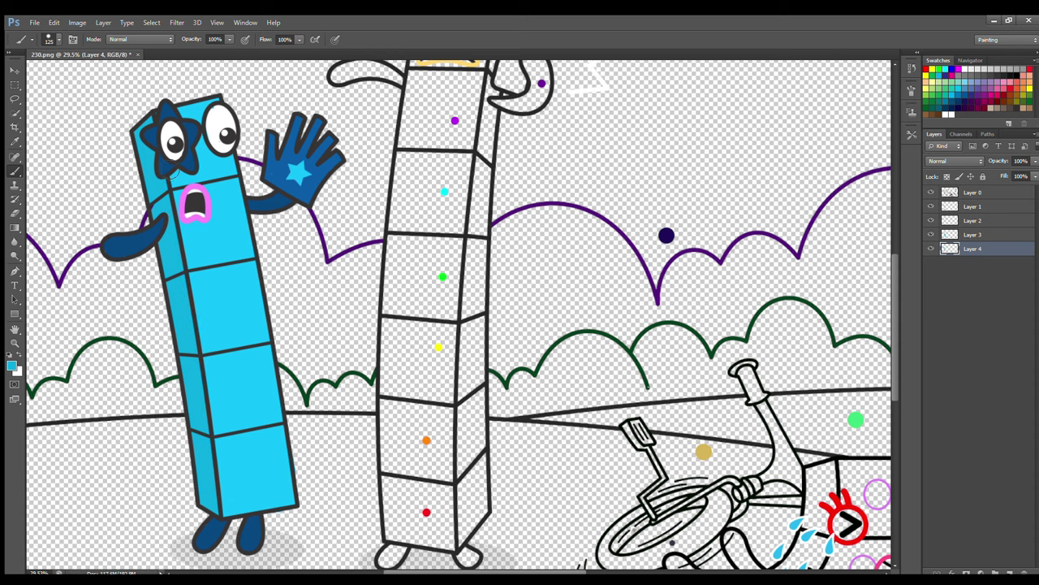
# Step: Paint the tall character's first hair strand red and the third strand yellow on Layer 1
pyautogui.moveTo(896, 313); pyautogui.dragTo(895, 281)
pyautogui.click(972, 206)
pyautogui.click(14, 141)
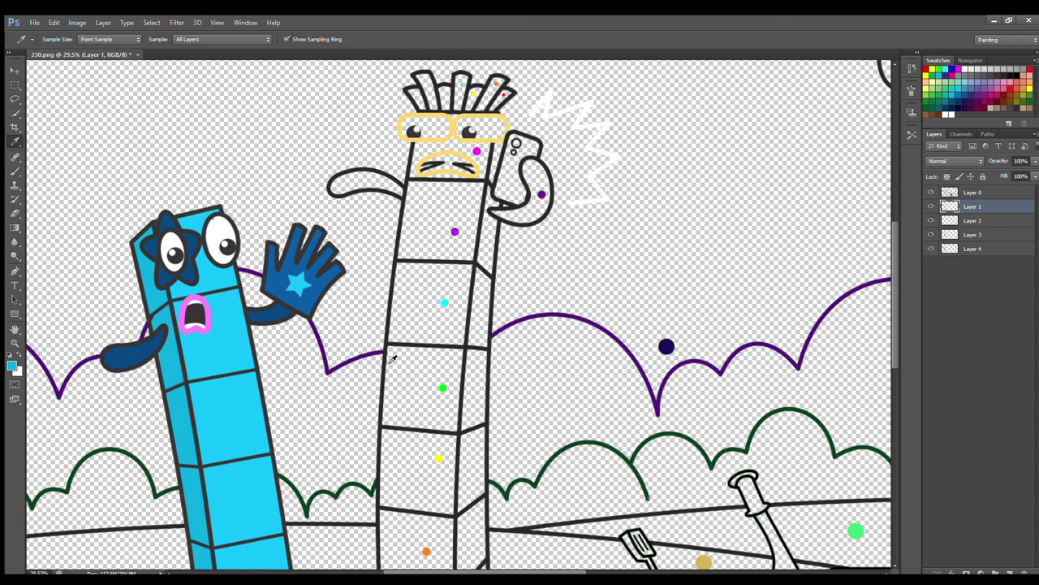
pyautogui.click(926, 69)
pyautogui.click(15, 171)
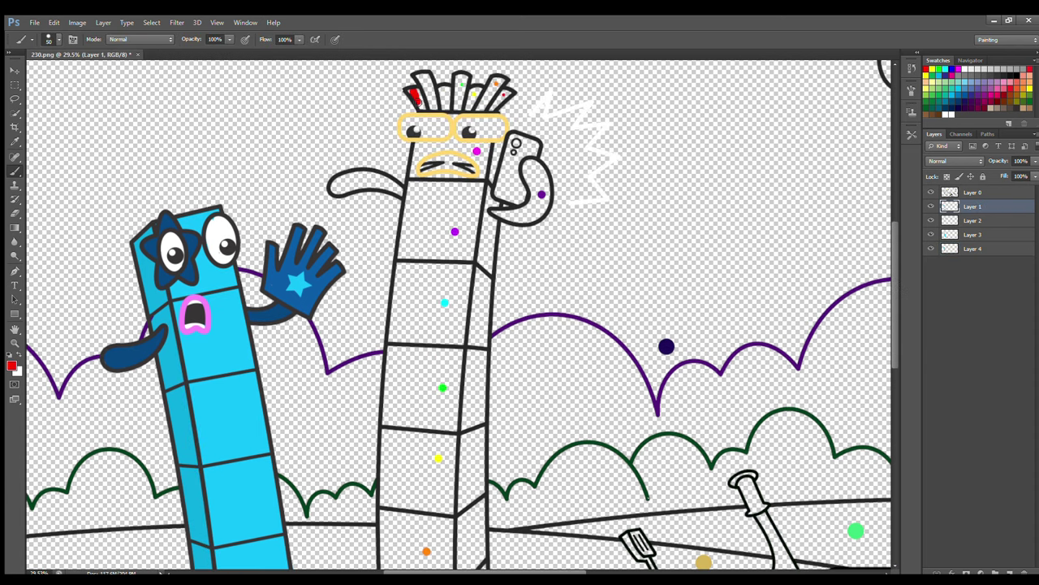
pyautogui.click(14, 143)
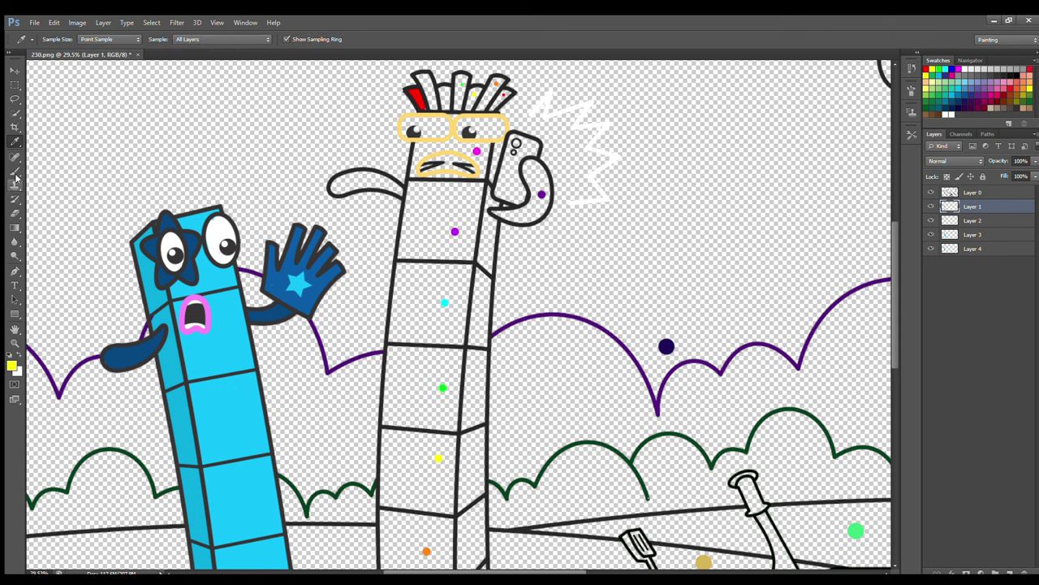
pyautogui.press('b')
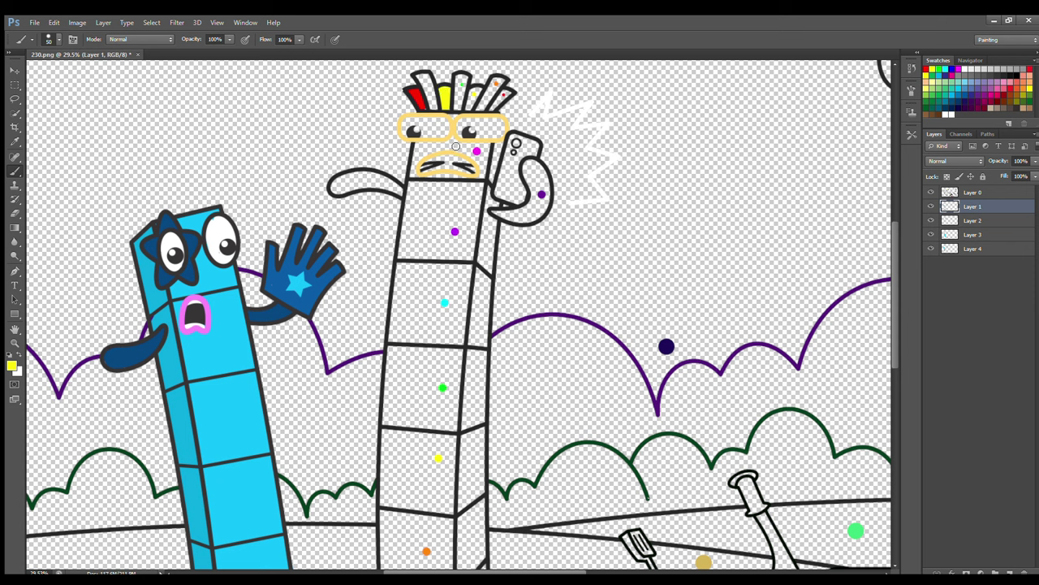
# Step: Paint the fifth hair strand cyan and the last one magenta on Layer 1, and erase the hair's marker dots from Layer 0
pyautogui.press('i')
pyautogui.press('b')
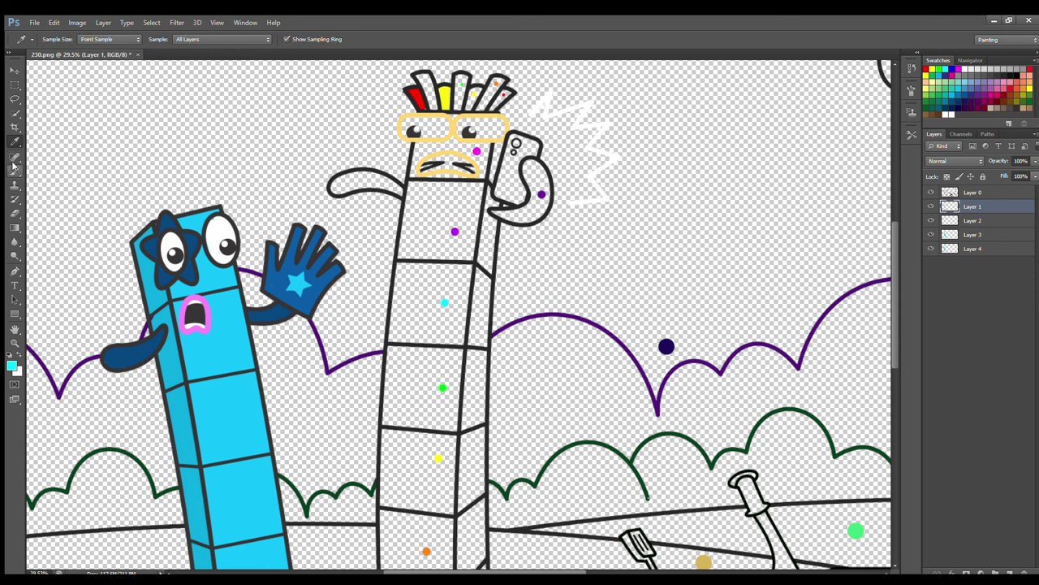
pyautogui.press('i')
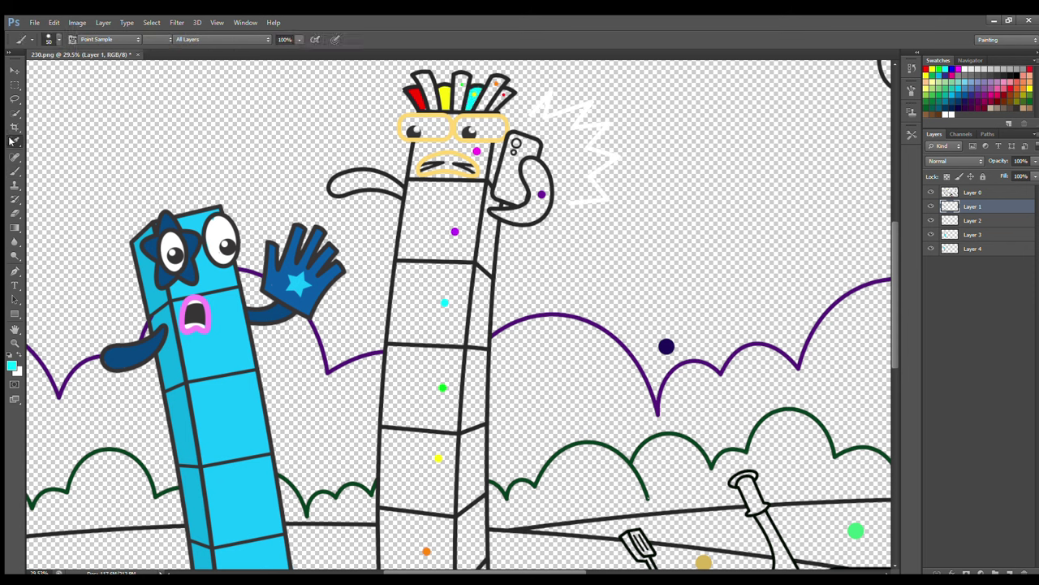
pyautogui.click(477, 151)
pyautogui.press('b')
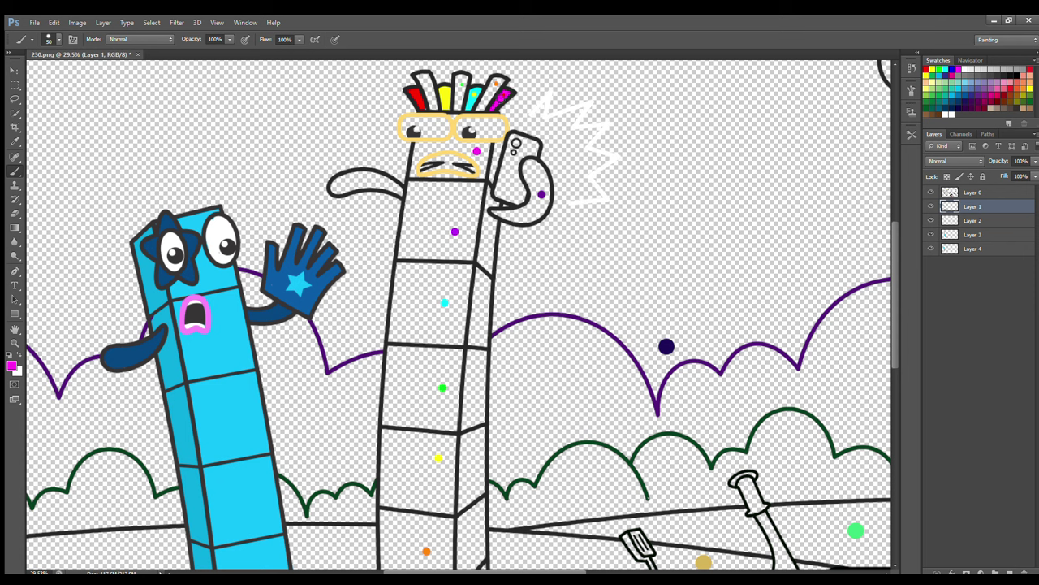
pyautogui.click(950, 195)
pyautogui.press('e')
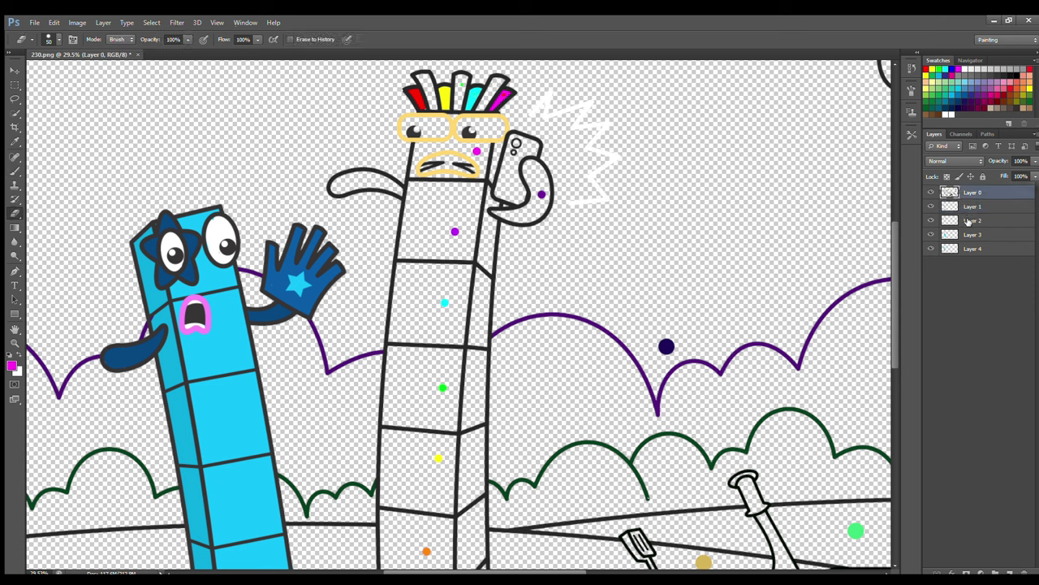
# Step: Paint the hair strand between the cyan and magenta ones purple on Layer 2, sampling the purple marker dot
pyautogui.click(968, 222)
pyautogui.press('i')
pyautogui.click(455, 232)
pyautogui.press('b')
pyautogui.moveTo(494, 82)
pyautogui.mouseDown()
pyautogui.moveTo(459, 91)
pyautogui.moveTo(460, 81)
pyautogui.moveTo(462, 99)
pyautogui.moveTo(432, 105)
pyautogui.moveTo(428, 79)
pyautogui.mouseUp()
# Step: Paint the middle hair strand green and the second strand orange on Layer 2, sampling the matching marker dots
pyautogui.press('i')
pyautogui.click(15, 171)
pyautogui.click(14, 142)
pyautogui.click(442, 387)
pyautogui.click(15, 170)
pyautogui.click(14, 141)
pyautogui.click(426, 550)
pyautogui.click(14, 171)
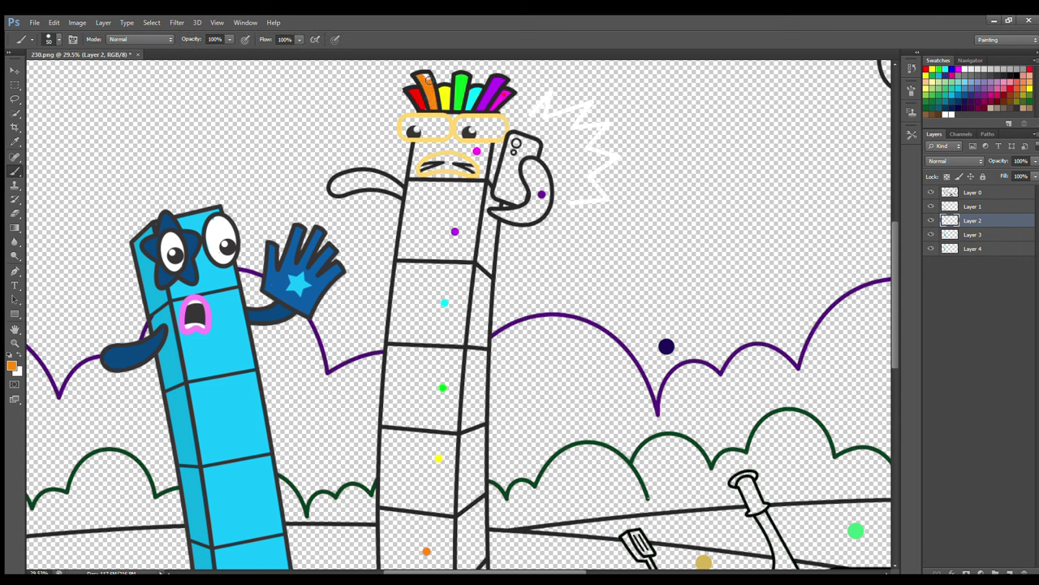
# Step: Paint the tall character's eyes white inside the glasses and fill in the mouth with dark and light gray on Layer 1
pyautogui.click(973, 207)
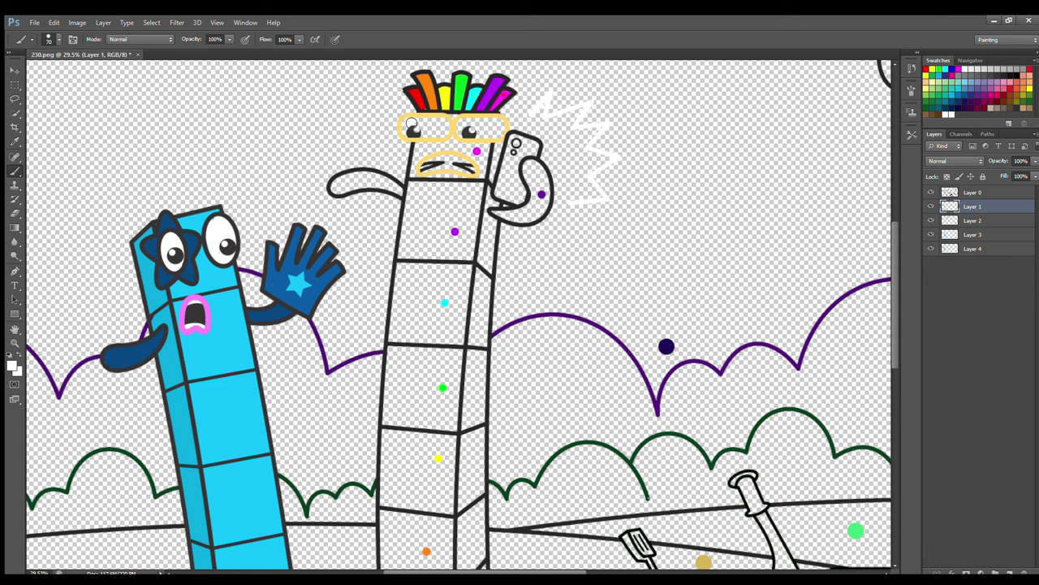
pyautogui.moveTo(412, 123)
pyautogui.mouseDown()
pyautogui.moveTo(499, 130)
pyautogui.moveTo(490, 124)
pyautogui.mouseUp()
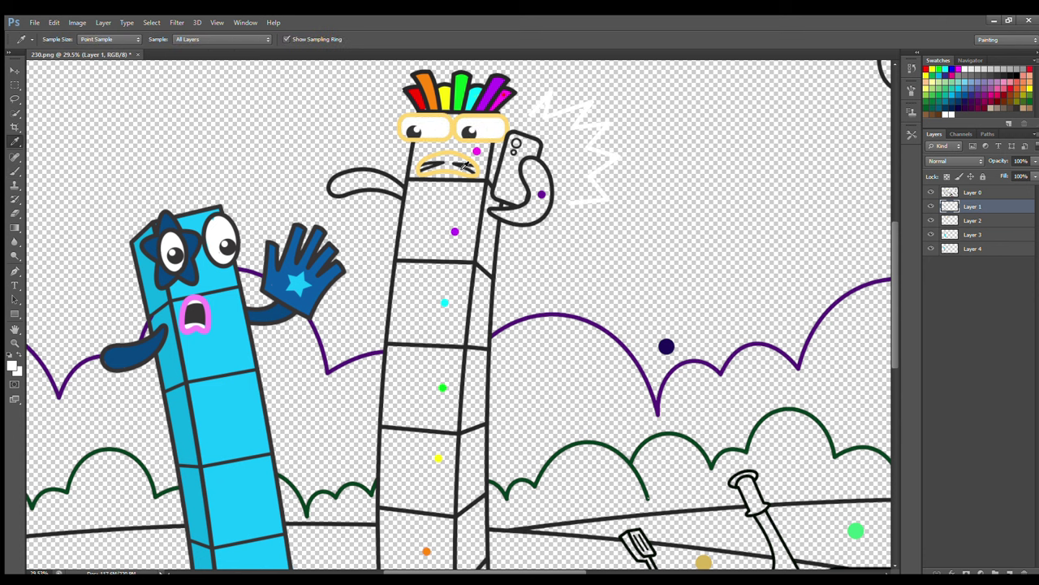
pyautogui.press('x')
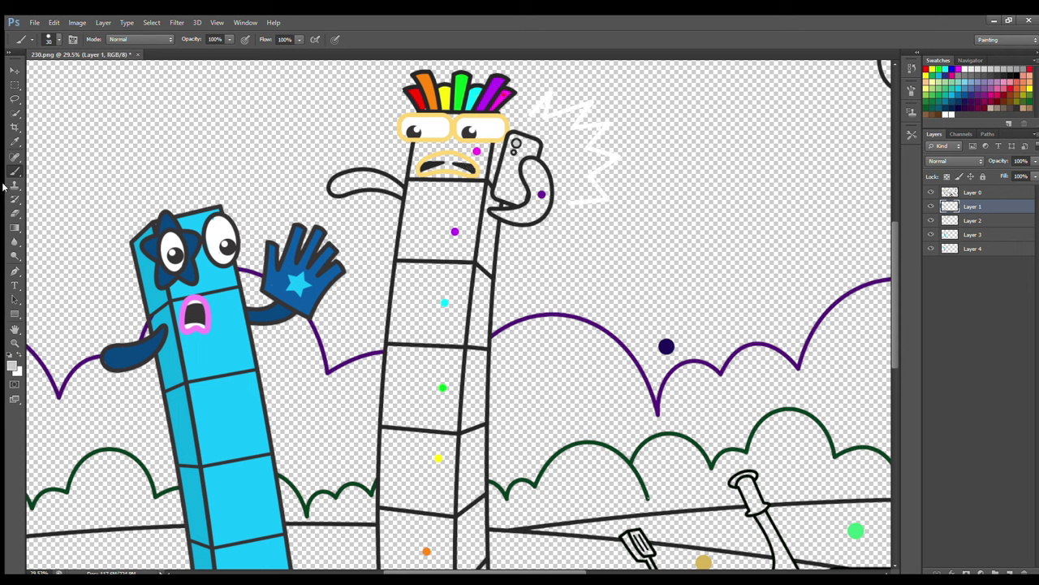
# Step: Paint both arms of the tall character dark purple on Layer 1, sampling the marker dot on the arm
pyautogui.keyDown('alt'); pyautogui.click(542, 194); pyautogui.keyUp('alt')
pyautogui.moveTo(398, 195)
pyautogui.mouseDown()
pyautogui.moveTo(361, 176)
pyautogui.moveTo(338, 186)
pyautogui.moveTo(377, 185)
pyautogui.mouseUp()
pyautogui.moveTo(492, 218)
pyautogui.mouseDown()
pyautogui.moveTo(522, 212)
pyautogui.moveTo(534, 165)
pyautogui.moveTo(547, 199)
pyautogui.moveTo(510, 220)
pyautogui.mouseUp()
# Step: Paint the phone in the tall character's hand blue on Layer 2
pyautogui.click(971, 221)
pyautogui.click(966, 73)
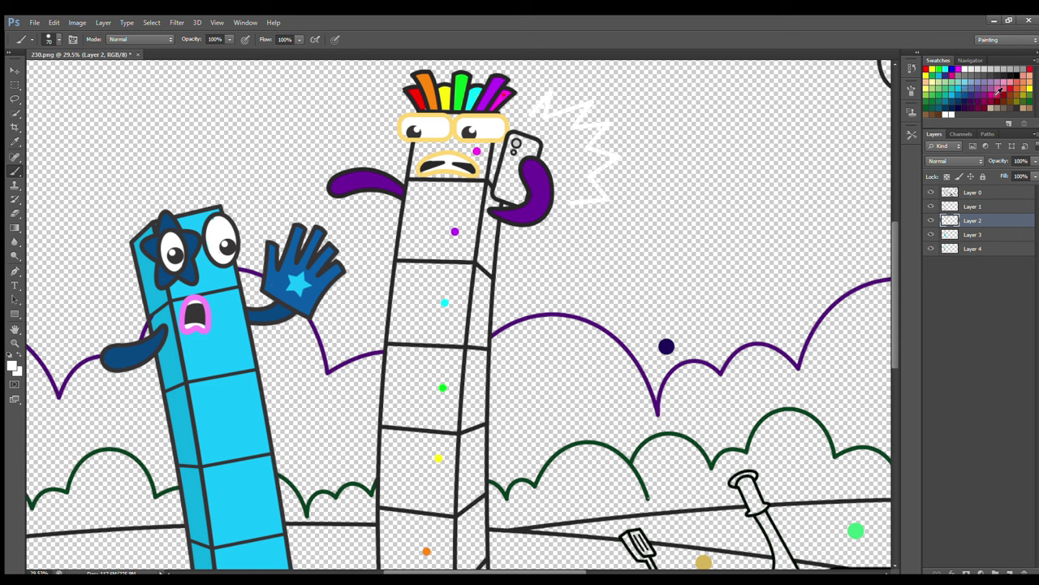
pyautogui.click(1011, 103)
pyautogui.click(954, 71)
pyautogui.moveTo(519, 144)
pyautogui.mouseDown()
pyautogui.moveTo(500, 192)
pyautogui.moveTo(518, 199)
pyautogui.moveTo(532, 147)
pyautogui.moveTo(514, 193)
pyautogui.moveTo(513, 165)
pyautogui.mouseUp()
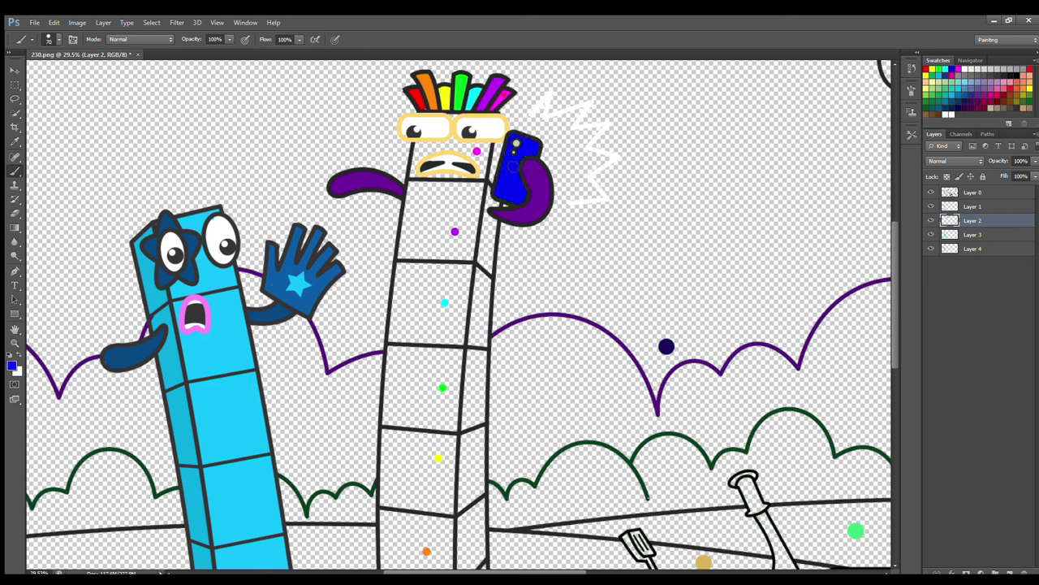
# Step: Paint the tall character's head block magenta on Layer 3, sampling the marker dot on the face
pyautogui.click(977, 234)
pyautogui.keyDown('alt'); pyautogui.click(477, 151); pyautogui.keyUp('alt')
pyautogui.moveTo(490, 145)
pyautogui.mouseDown()
pyautogui.moveTo(503, 173)
pyautogui.moveTo(434, 176)
pyautogui.moveTo(419, 157)
pyautogui.moveTo(466, 150)
pyautogui.moveTo(431, 165)
pyautogui.mouseUp()
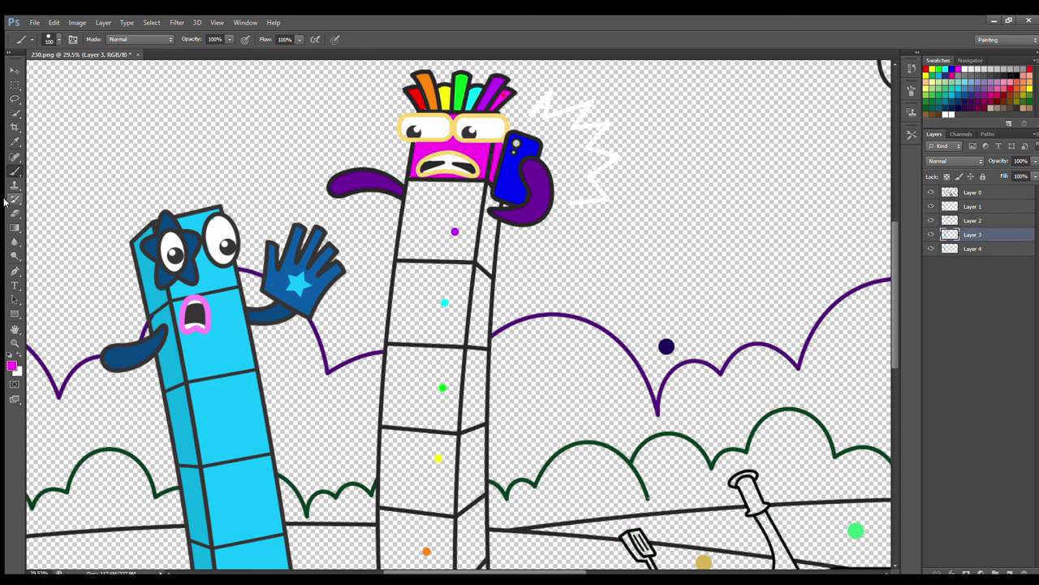
# Step: Paint the tall character's third block cyan and fifth block yellow on Layer 3, using their marker dot colors
pyautogui.keyDown('alt'); pyautogui.click(444, 302); pyautogui.keyUp('alt')
pyautogui.moveTo(401, 264)
pyautogui.mouseDown()
pyautogui.moveTo(398, 336)
pyautogui.moveTo(442, 342)
pyautogui.moveTo(481, 344)
pyautogui.moveTo(488, 287)
pyautogui.moveTo(422, 275)
pyautogui.moveTo(475, 286)
pyautogui.moveTo(414, 327)
pyautogui.moveTo(460, 311)
pyautogui.moveTo(471, 314)
pyautogui.moveTo(475, 344)
pyautogui.mouseUp()
pyautogui.keyDown('alt'); pyautogui.click(439, 460); pyautogui.keyUp('alt')
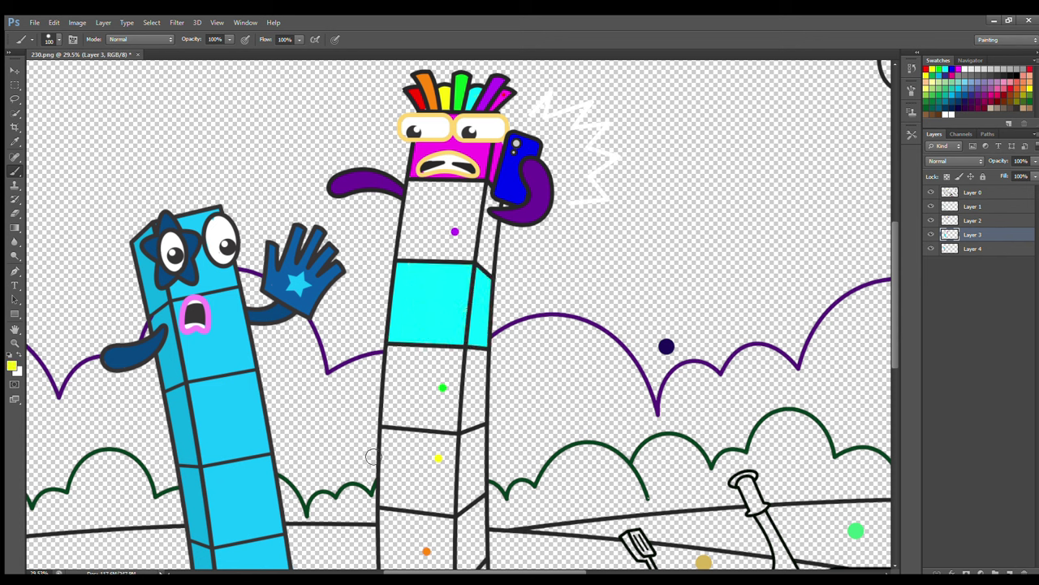
pyautogui.moveTo(388, 432)
pyautogui.mouseDown()
pyautogui.moveTo(391, 497)
pyautogui.moveTo(465, 506)
pyautogui.moveTo(480, 485)
pyautogui.moveTo(484, 441)
pyautogui.moveTo(425, 453)
pyautogui.moveTo(474, 462)
pyautogui.moveTo(410, 457)
pyautogui.mouseUp()
# Step: Paint the tall character's second block purple and fourth block green on Layer 4, using their marker dot colors
pyautogui.click(975, 250)
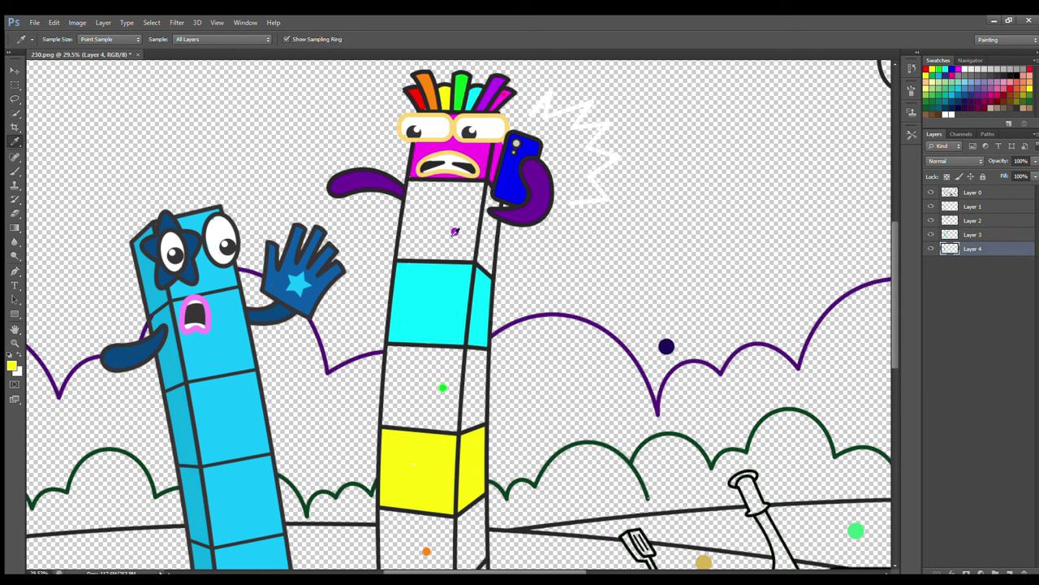
pyautogui.keyDown('alt'); pyautogui.click(455, 231); pyautogui.keyUp('alt')
pyautogui.moveTo(416, 186)
pyautogui.mouseDown()
pyautogui.moveTo(407, 262)
pyautogui.moveTo(489, 277)
pyautogui.moveTo(500, 227)
pyautogui.moveTo(483, 192)
pyautogui.moveTo(425, 189)
pyautogui.moveTo(475, 261)
pyautogui.moveTo(438, 196)
pyautogui.moveTo(452, 225)
pyautogui.mouseUp()
pyautogui.keyDown('alt'); pyautogui.click(442, 387); pyautogui.keyUp('alt')
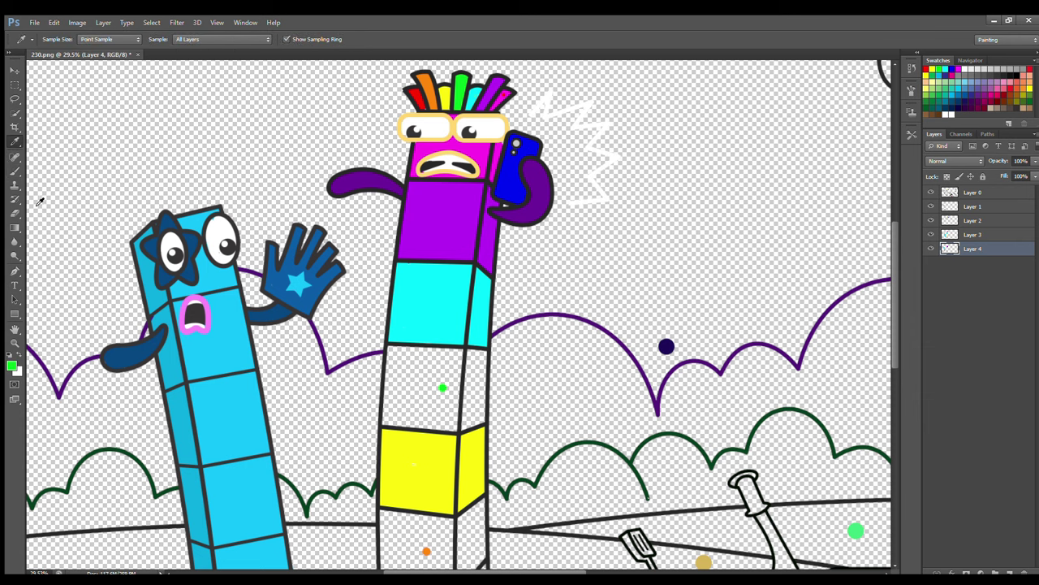
pyautogui.moveTo(394, 352)
pyautogui.mouseDown()
pyautogui.moveTo(393, 406)
pyautogui.moveTo(450, 430)
pyautogui.moveTo(482, 424)
pyautogui.moveTo(484, 369)
pyautogui.moveTo(411, 354)
pyautogui.moveTo(471, 363)
pyautogui.moveTo(437, 403)
pyautogui.mouseUp()
# Step: Paint the tall character's feet in the arms' dark purple on Layer 2 with a smaller brush
pyautogui.scroll(-3, 391, 430)
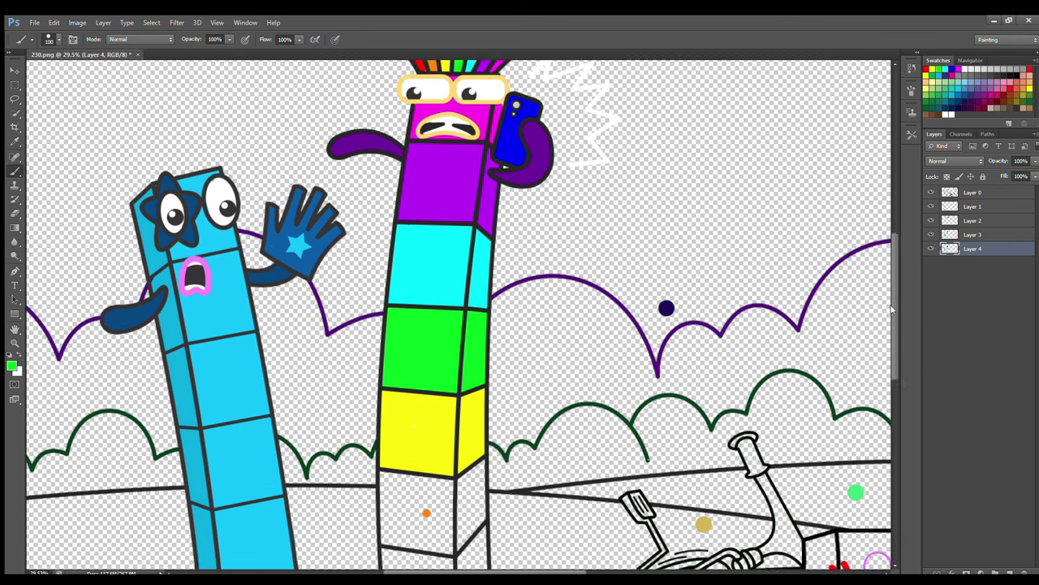
pyautogui.click(975, 220)
pyautogui.keyDown('alt'); pyautogui.click(525, 100); pyautogui.keyUp('alt')
pyautogui.press('[')
pyautogui.press('[')
pyautogui.press('[')
pyautogui.press('[')
pyautogui.moveTo(465, 538); pyautogui.dragTo(471, 544)
pyautogui.moveTo(386, 543); pyautogui.dragTo(398, 545)
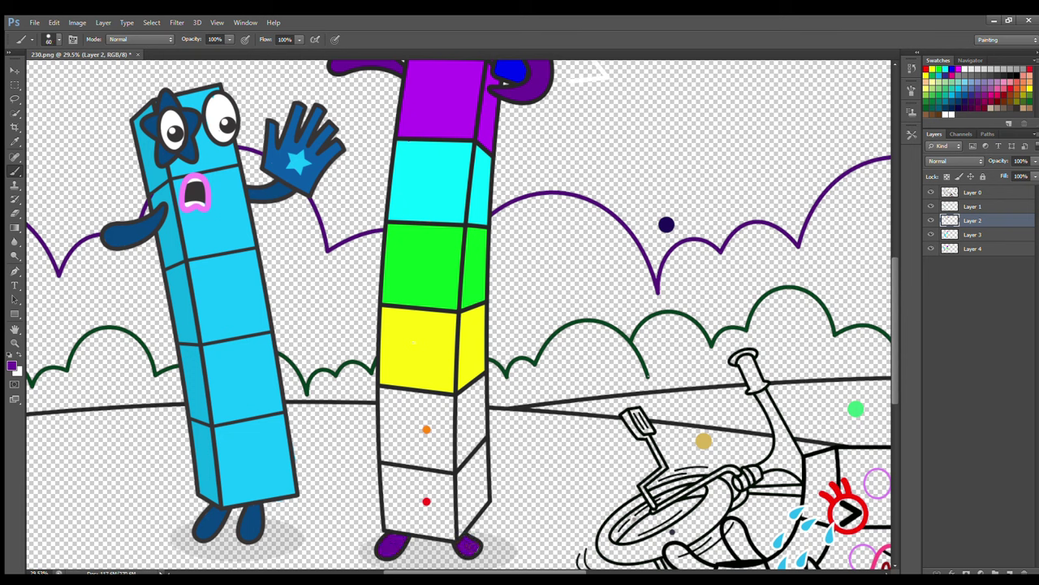
# Step: Paint the tall character's bottom block red on Layer 3 and the block above it orange on Layer 4
pyautogui.click(975, 235)
pyautogui.keyDown('alt'); pyautogui.click(427, 501); pyautogui.keyUp('alt')
pyautogui.moveTo(386, 468)
pyautogui.mouseDown()
pyautogui.moveTo(389, 510)
pyautogui.moveTo(410, 528)
pyautogui.moveTo(452, 529)
pyautogui.moveTo(483, 502)
pyautogui.moveTo(481, 454)
pyautogui.moveTo(437, 478)
pyautogui.moveTo(386, 469)
pyautogui.moveTo(461, 488)
pyautogui.moveTo(474, 507)
pyautogui.moveTo(400, 488)
pyautogui.moveTo(447, 526)
pyautogui.moveTo(412, 508)
pyautogui.mouseUp()
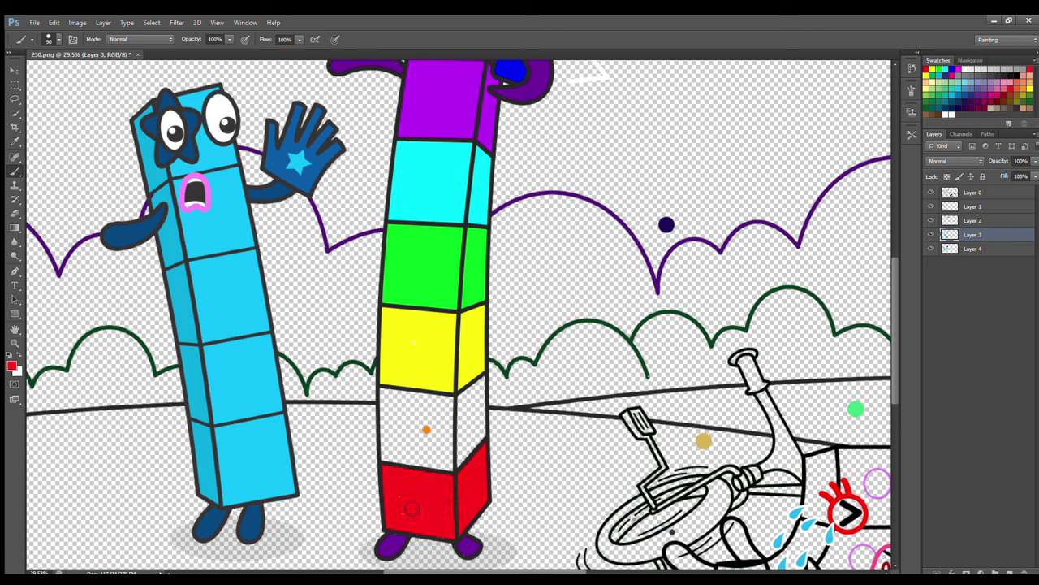
pyautogui.click(973, 248)
pyautogui.keyDown('alt'); pyautogui.click(427, 429); pyautogui.keyUp('alt')
pyautogui.moveTo(395, 389)
pyautogui.mouseDown()
pyautogui.moveTo(388, 445)
pyautogui.moveTo(454, 465)
pyautogui.moveTo(479, 437)
pyautogui.moveTo(480, 380)
pyautogui.moveTo(462, 481)
pyautogui.moveTo(471, 410)
pyautogui.moveTo(440, 397)
pyautogui.moveTo(419, 406)
pyautogui.moveTo(410, 435)
pyautogui.moveTo(428, 459)
pyautogui.mouseUp()
# Step: Paint the crying character's two red-rimmed eyes white on Layer 1
pyautogui.moveTo(894, 328); pyautogui.dragTo(893, 354)
pyautogui.moveTo(553, 570); pyautogui.dragTo(658, 571)
pyautogui.scroll(1, 638, 489)
pyautogui.moveTo(564, 571); pyautogui.dragTo(569, 571)
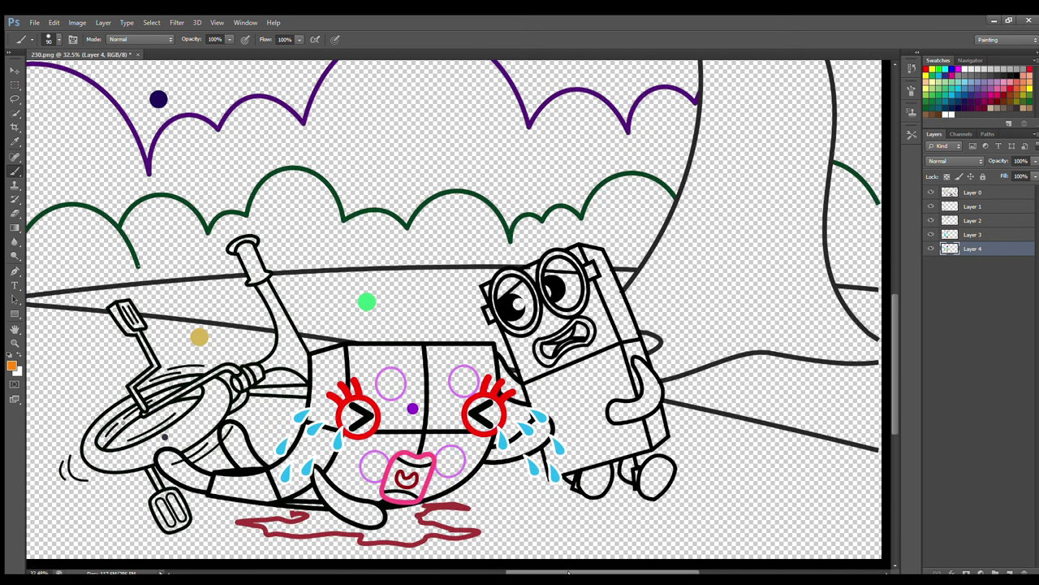
pyautogui.scroll(-1, 891, 347)
pyautogui.click(968, 208)
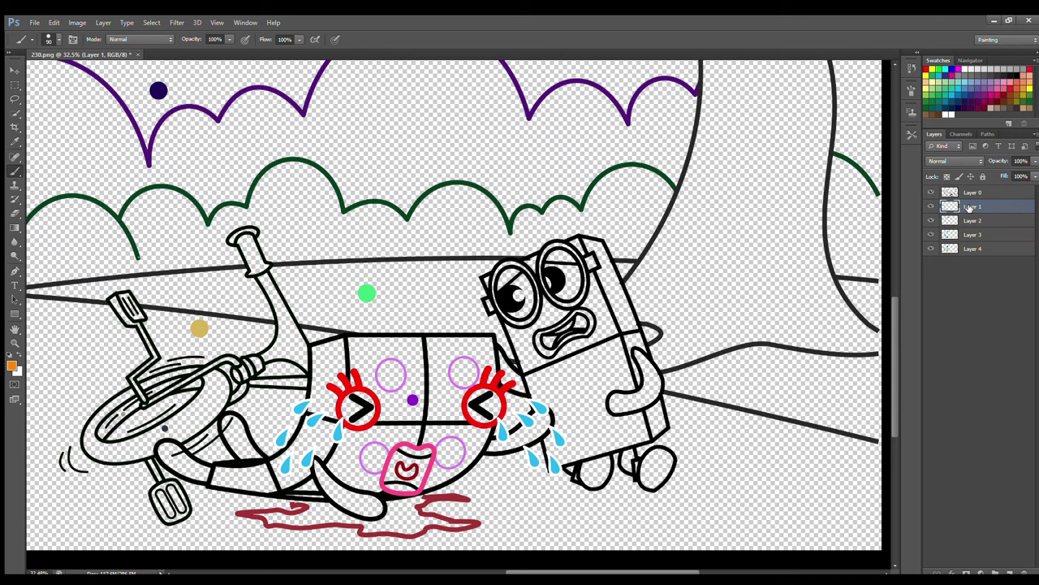
pyautogui.click(967, 71)
pyautogui.moveTo(348, 411); pyautogui.dragTo(358, 398)
pyautogui.moveTo(477, 405); pyautogui.dragTo(497, 399)
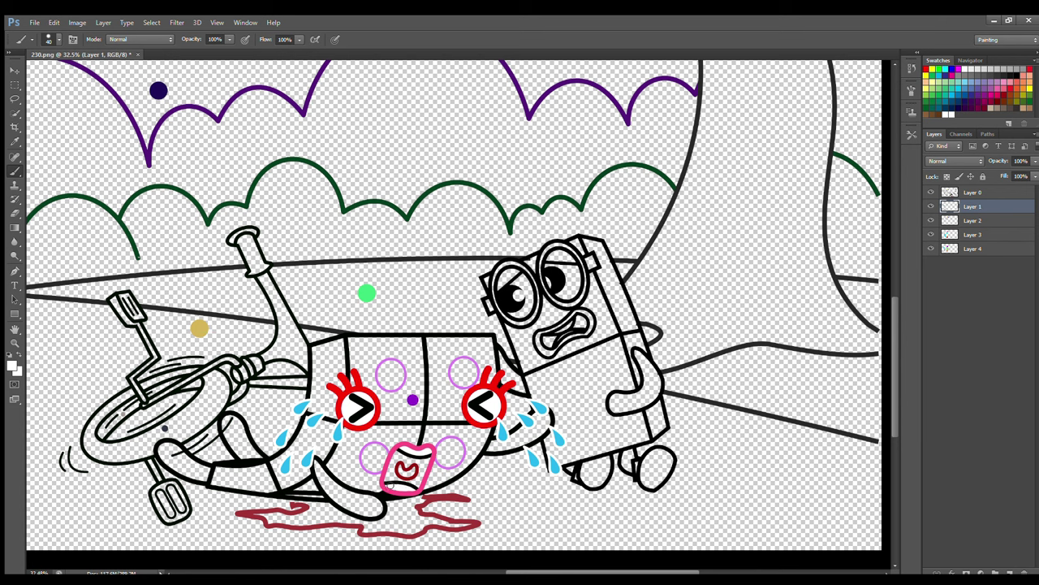
# Step: Fill the crying character's tongue dark red and its four round spots light purple on Layer 1, matching their outline colors
pyautogui.keyDown('alt'); pyautogui.click(404, 464); pyautogui.keyUp('alt')
pyautogui.keyDown('alt'); pyautogui.click(474, 361); pyautogui.keyUp('alt')
pyautogui.moveTo(380, 370)
pyautogui.mouseDown()
pyautogui.moveTo(392, 388)
pyautogui.moveTo(389, 371)
pyautogui.mouseUp()
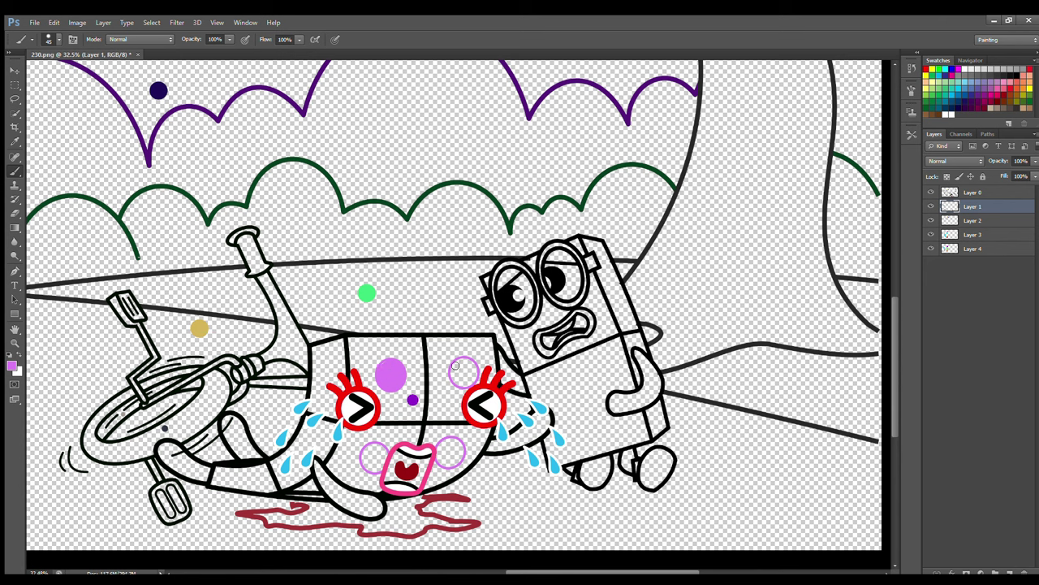
pyautogui.moveTo(456, 367)
pyautogui.mouseDown()
pyautogui.moveTo(465, 382)
pyautogui.moveTo(469, 368)
pyautogui.mouseUp()
pyautogui.moveTo(443, 445)
pyautogui.mouseDown()
pyautogui.moveTo(445, 463)
pyautogui.moveTo(456, 443)
pyautogui.moveTo(450, 457)
pyautogui.mouseUp()
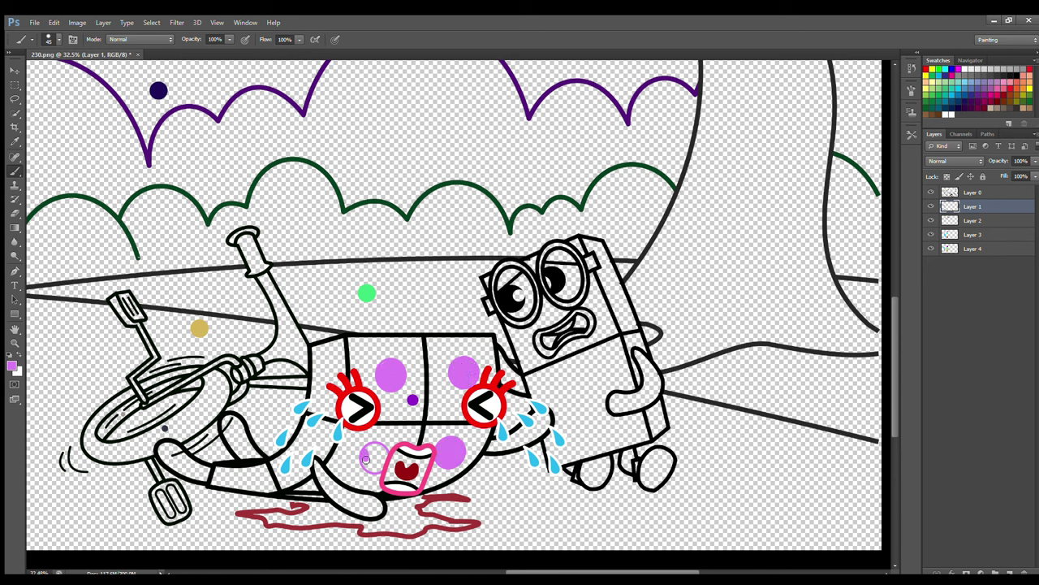
pyautogui.moveTo(366, 459); pyautogui.dragTo(381, 448)
# Step: Paint the crying character's arms and legs red on Layer 1, based on the red of the eye rims
pyautogui.keyDown('alt'); pyautogui.click(484, 381); pyautogui.keyUp('alt')
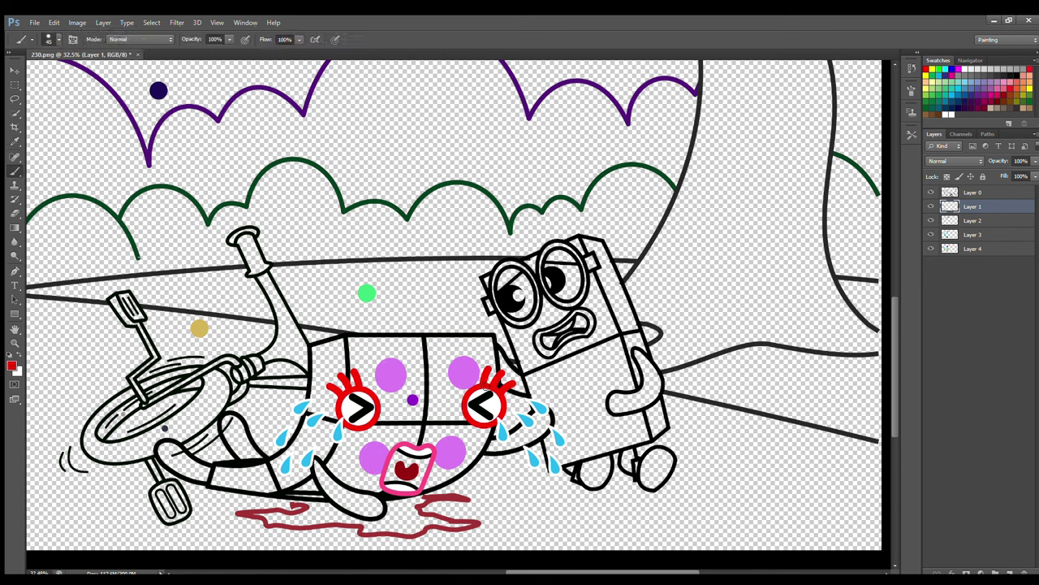
pyautogui.moveTo(493, 447)
pyautogui.mouseDown()
pyautogui.moveTo(532, 423)
pyautogui.moveTo(544, 435)
pyautogui.moveTo(490, 449)
pyautogui.mouseUp()
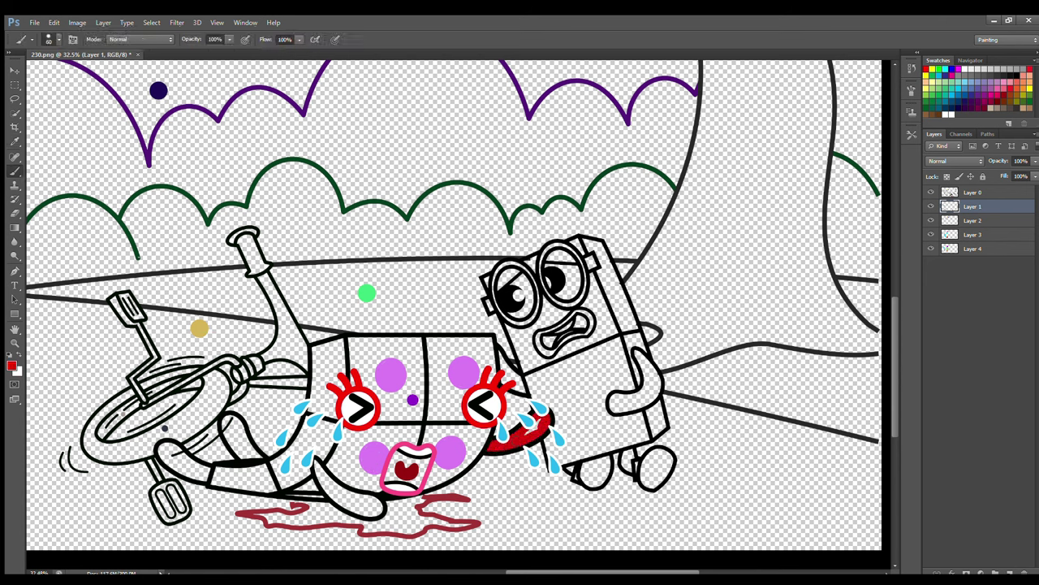
pyautogui.moveTo(315, 461)
pyautogui.mouseDown()
pyautogui.moveTo(334, 495)
pyautogui.moveTo(376, 506)
pyautogui.moveTo(328, 484)
pyautogui.moveTo(364, 502)
pyautogui.mouseUp()
pyautogui.moveTo(259, 467)
pyautogui.mouseDown()
pyautogui.moveTo(239, 452)
pyautogui.moveTo(229, 424)
pyautogui.moveTo(259, 456)
pyautogui.moveTo(232, 424)
pyautogui.moveTo(213, 465)
pyautogui.moveTo(177, 452)
pyautogui.mouseUp()
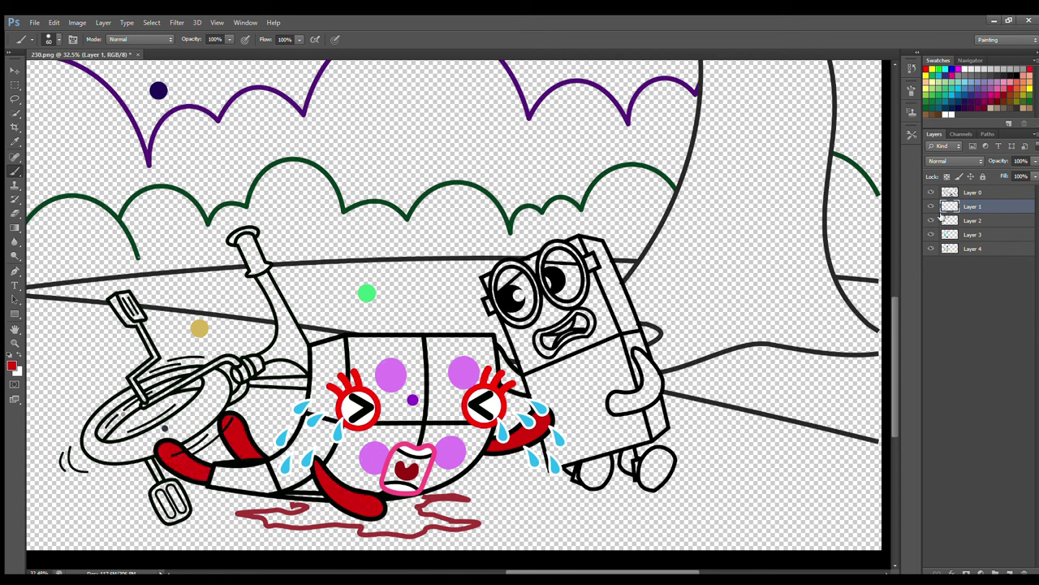
# Step: Paint the inside of the crying character's mouth black on Layer 2, behind the tongue
pyautogui.press('e')
pyautogui.click(972, 193)
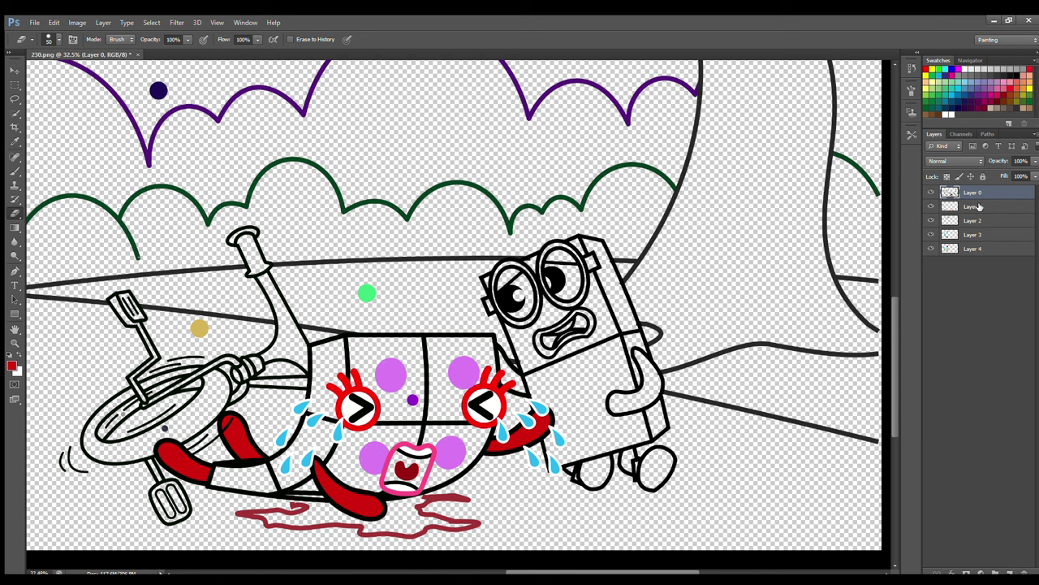
pyautogui.click(978, 207)
pyautogui.click(978, 221)
pyautogui.press('b')
pyautogui.press('d')
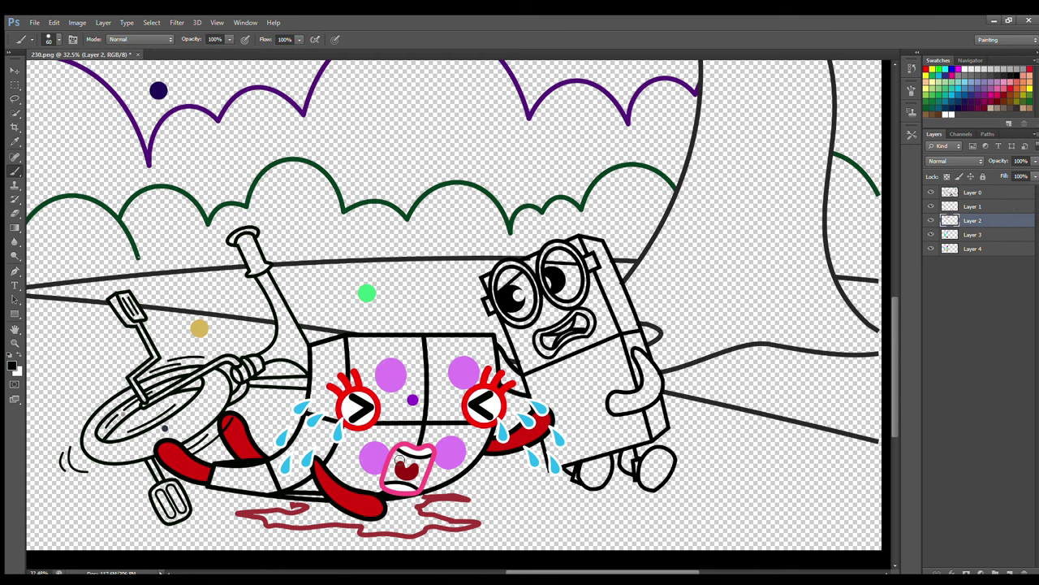
pyautogui.moveTo(399, 460)
pyautogui.mouseDown()
pyautogui.moveTo(393, 484)
pyautogui.moveTo(427, 464)
pyautogui.moveTo(404, 457)
pyautogui.mouseUp()
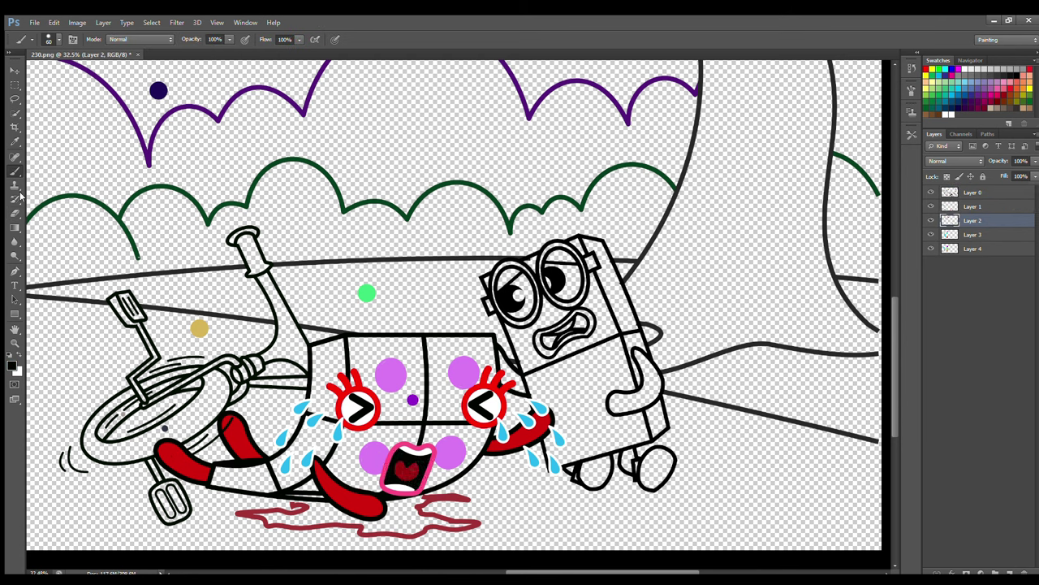
# Step: Fill the puddle under the crying character on Layer 2 with the dark red of its outline
pyautogui.click(15, 141)
pyautogui.click(244, 513)
pyautogui.click(14, 170)
pyautogui.moveTo(297, 513)
pyautogui.mouseDown()
pyautogui.moveTo(418, 505)
pyautogui.moveTo(390, 524)
pyautogui.moveTo(429, 529)
pyautogui.moveTo(276, 513)
pyautogui.moveTo(320, 520)
pyautogui.mouseUp()
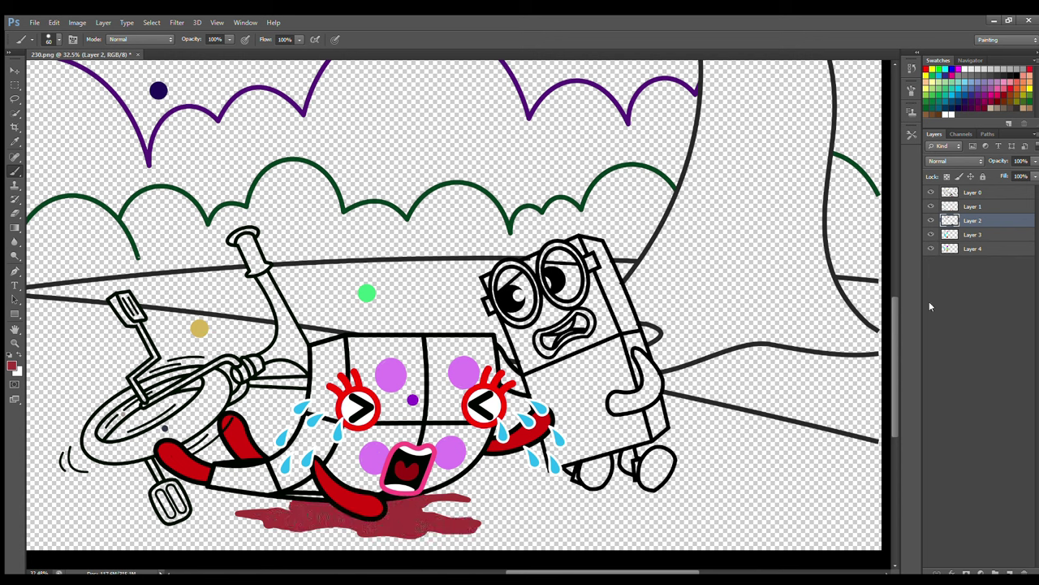
# Step: Shade the puddle's edges with a brighter red on Layer 1
pyautogui.click(973, 206)
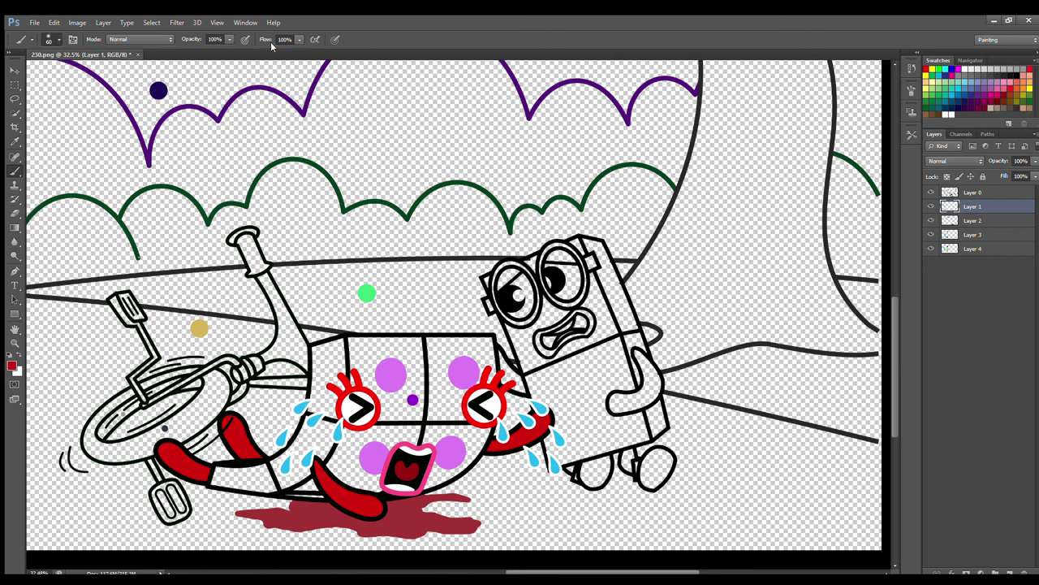
pyautogui.moveTo(291, 505)
pyautogui.mouseDown()
pyautogui.moveTo(244, 524)
pyautogui.moveTo(471, 535)
pyautogui.moveTo(479, 516)
pyautogui.moveTo(390, 534)
pyautogui.moveTo(250, 518)
pyautogui.moveTo(404, 509)
pyautogui.mouseUp()
pyautogui.click(960, 193)
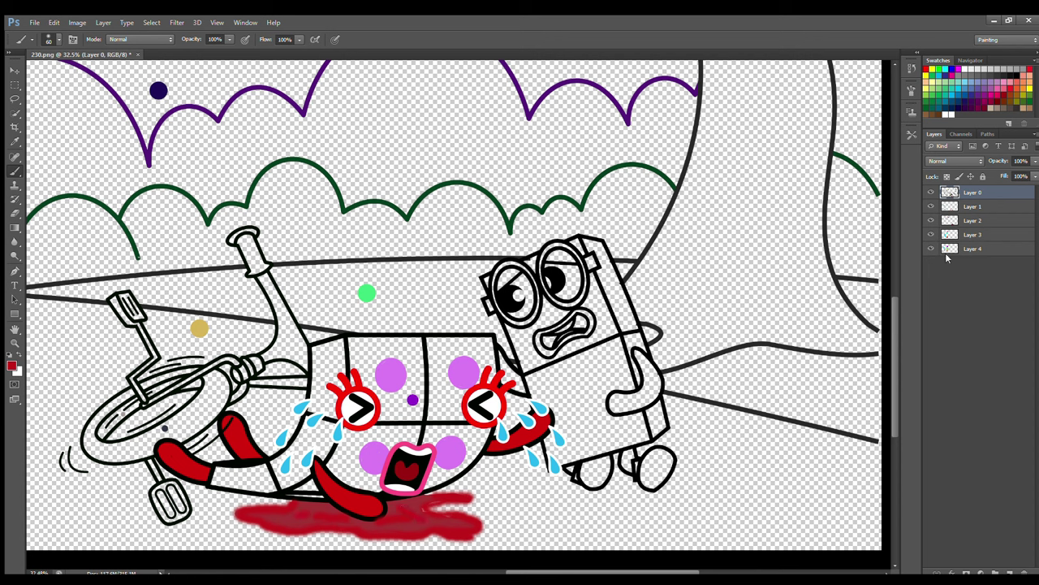
# Step: Paint the front blocks of the crying character's body purple on Layer 3, using the marker dot's color
pyautogui.click(972, 234)
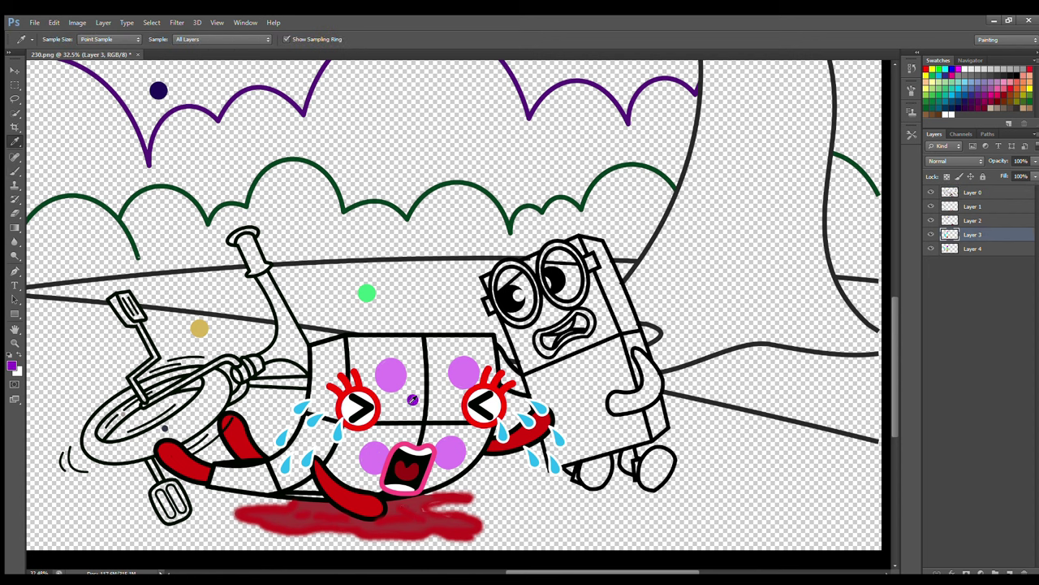
pyautogui.press('b')
pyautogui.moveTo(354, 339)
pyautogui.mouseDown()
pyautogui.moveTo(346, 445)
pyautogui.moveTo(300, 494)
pyautogui.moveTo(380, 487)
pyautogui.moveTo(491, 435)
pyautogui.moveTo(489, 341)
pyautogui.moveTo(365, 347)
pyautogui.moveTo(474, 359)
pyautogui.moveTo(382, 410)
pyautogui.moveTo(349, 489)
pyautogui.moveTo(408, 448)
pyautogui.mouseUp()
pyautogui.press(']')
pyautogui.press(']')
# Step: Paint the side faces of the crying character's body in a darker purple on Layer 4
pyautogui.click(974, 248)
pyautogui.press('i')
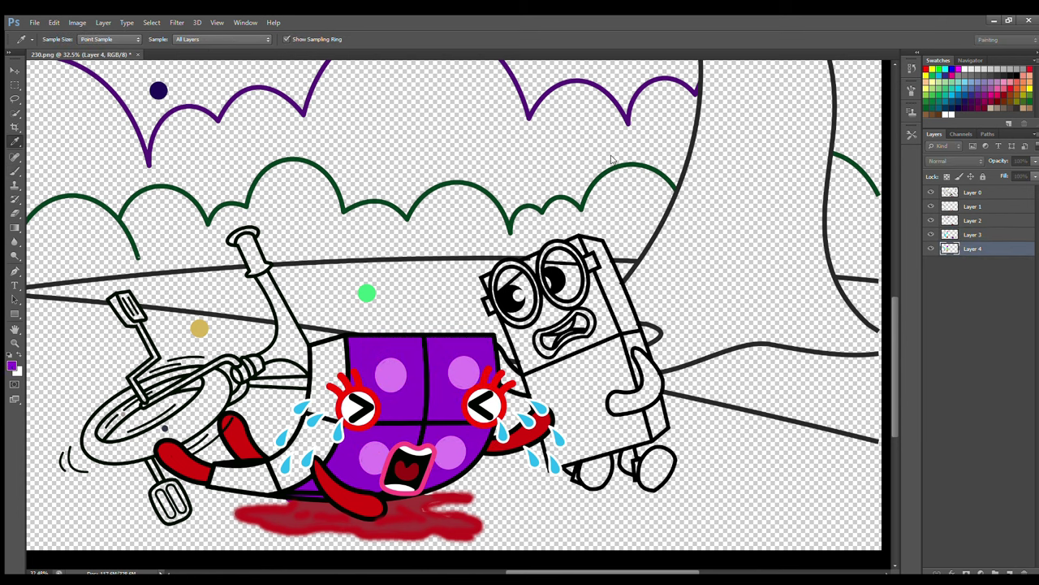
pyautogui.press('b')
pyautogui.moveTo(341, 341)
pyautogui.mouseDown()
pyautogui.moveTo(325, 405)
pyautogui.moveTo(298, 471)
pyautogui.moveTo(215, 487)
pyautogui.mouseUp()
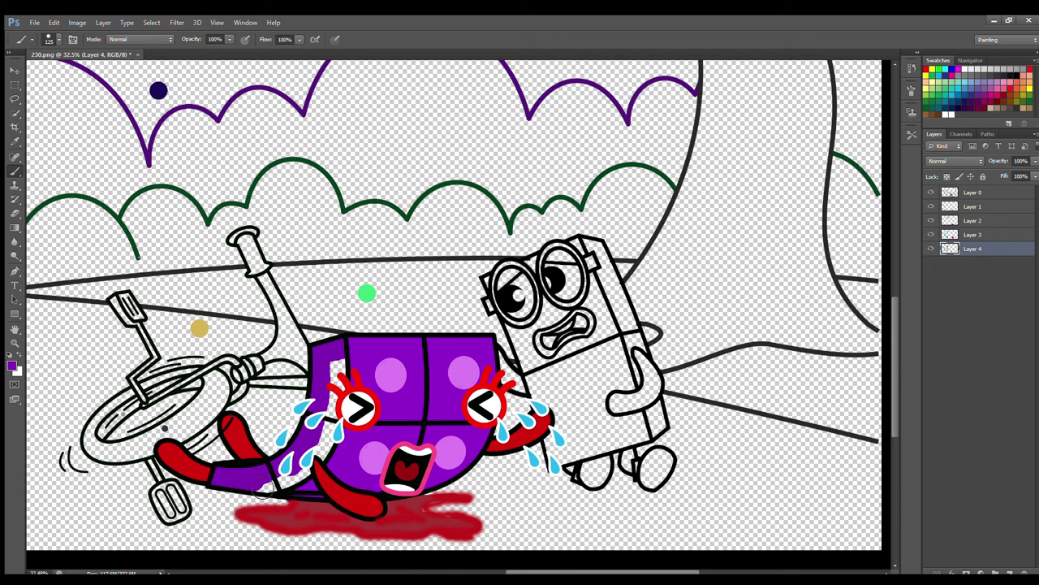
pyautogui.moveTo(294, 479); pyautogui.dragTo(338, 365)
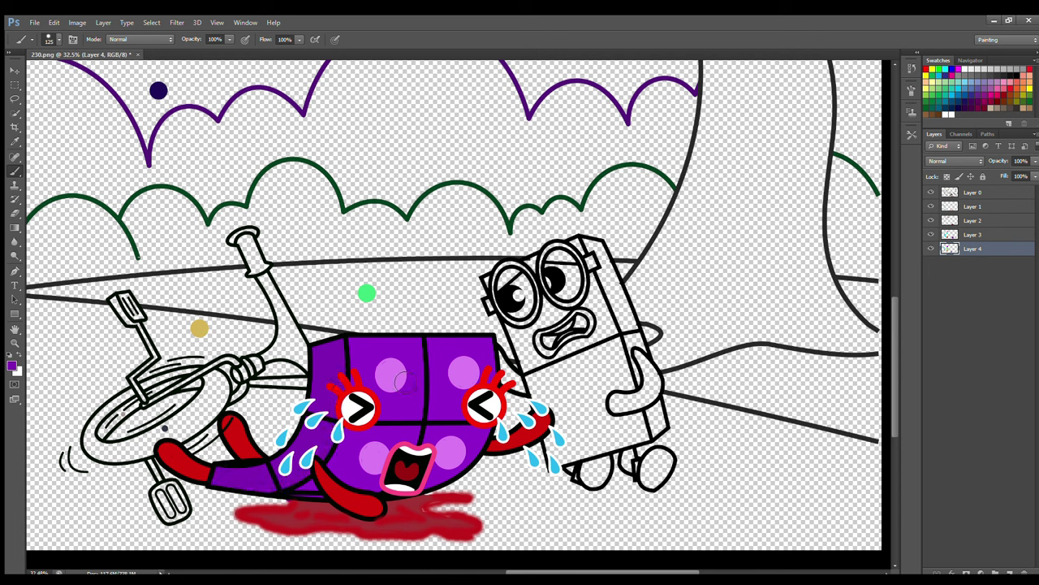
# Step: Paint the bicycle's pedals and handlebar grips bright green on Layer 1
pyautogui.click(970, 207)
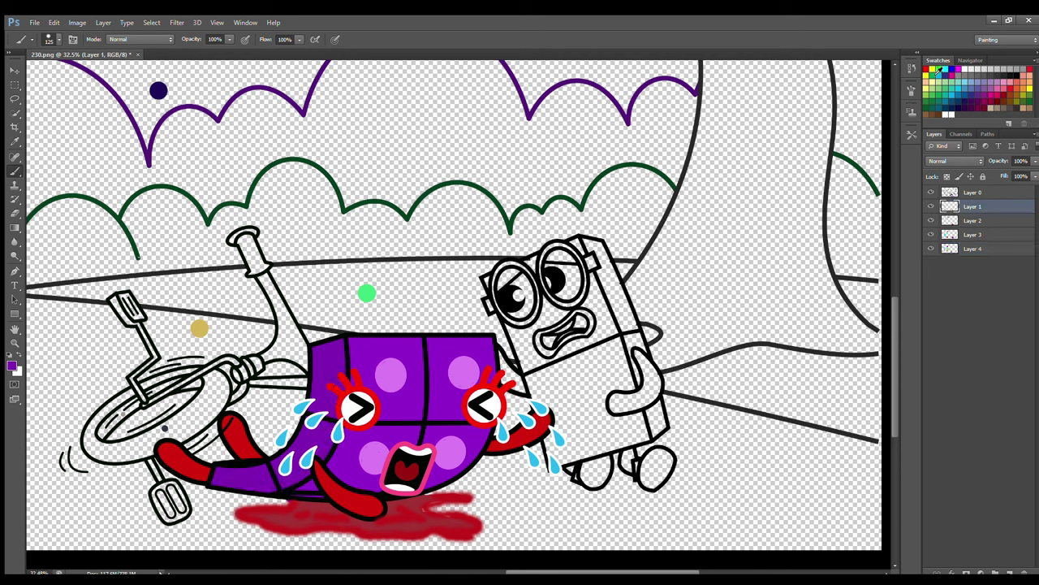
pyautogui.click(938, 72)
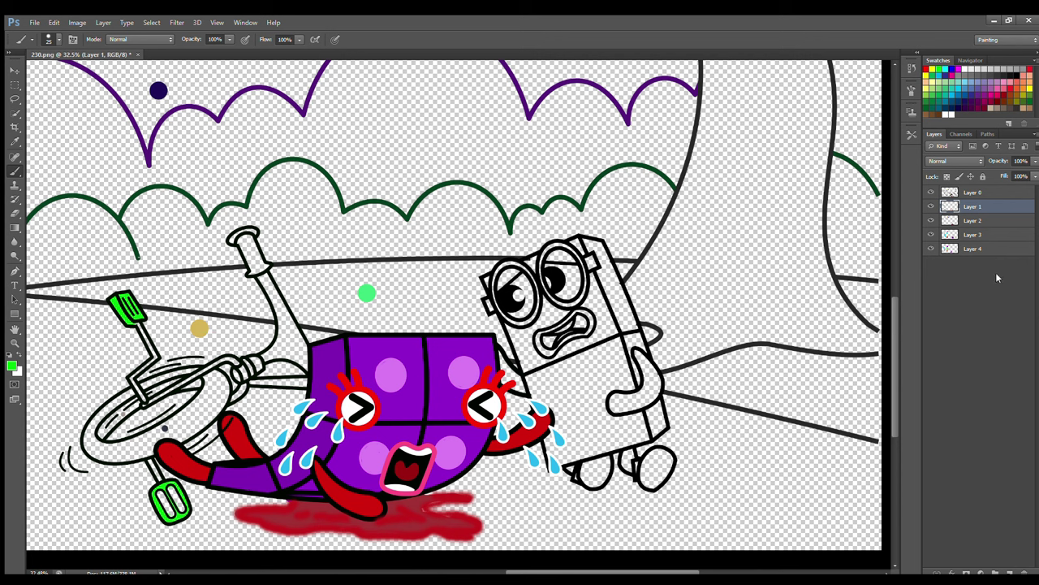
pyautogui.moveTo(242, 239)
pyautogui.mouseDown()
pyautogui.moveTo(254, 266)
pyautogui.moveTo(248, 240)
pyautogui.mouseUp()
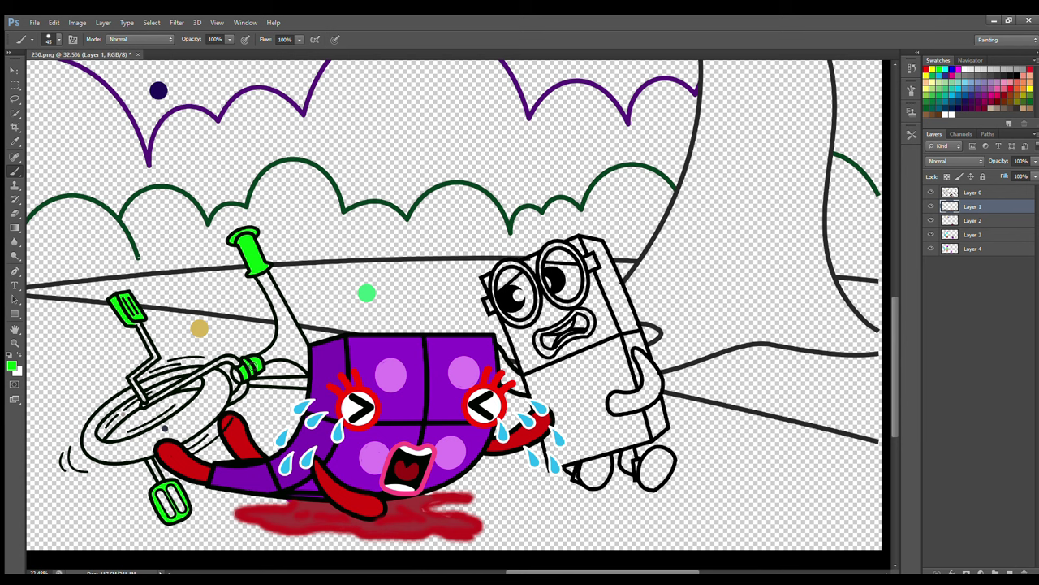
# Step: Paint the bicycle's frame bars and fork red on Layer 2
pyautogui.click(924, 71)
pyautogui.hotkey('alt', '[')
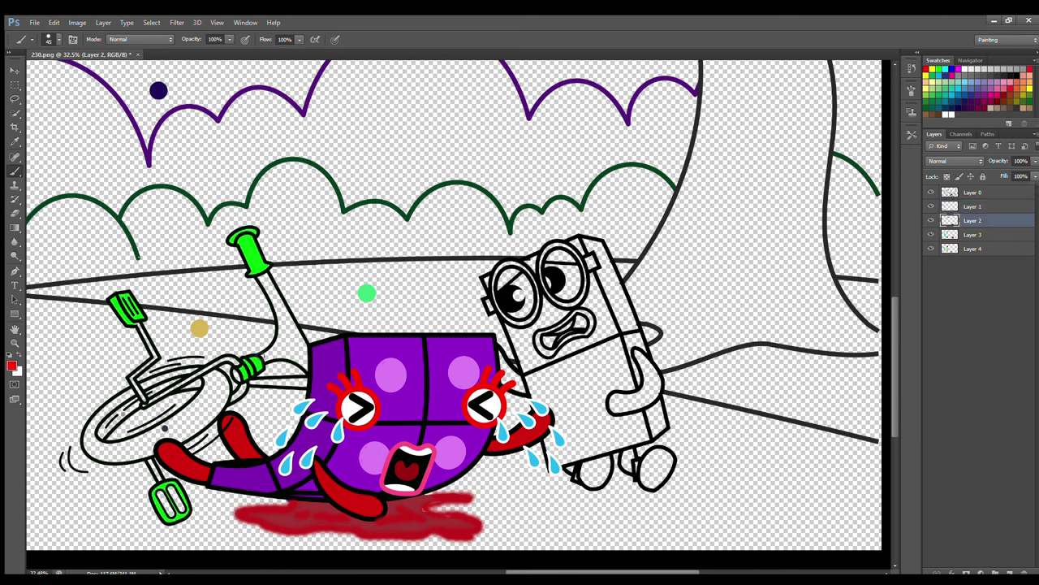
pyautogui.moveTo(268, 357)
pyautogui.mouseDown()
pyautogui.moveTo(280, 307)
pyautogui.moveTo(260, 274)
pyautogui.moveTo(307, 372)
pyautogui.moveTo(268, 359)
pyautogui.moveTo(288, 337)
pyautogui.moveTo(276, 308)
pyautogui.mouseUp()
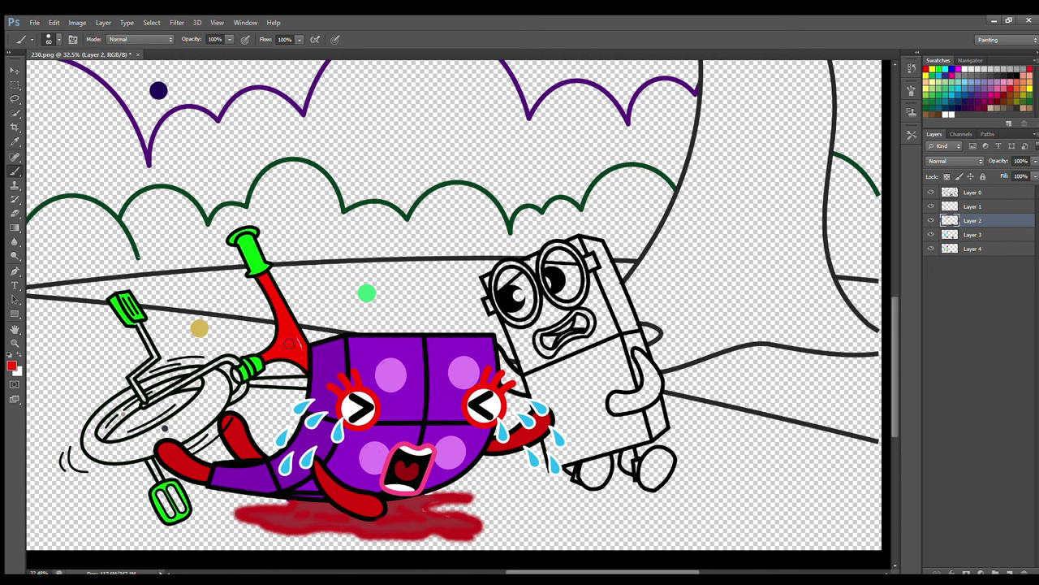
pyautogui.moveTo(256, 387); pyautogui.dragTo(308, 380)
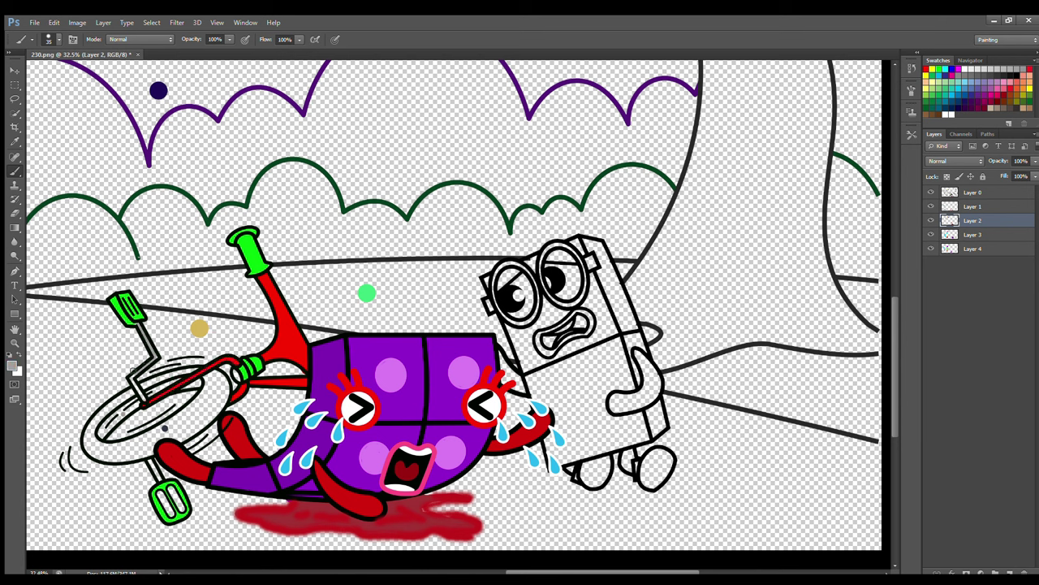
pyautogui.press('e')
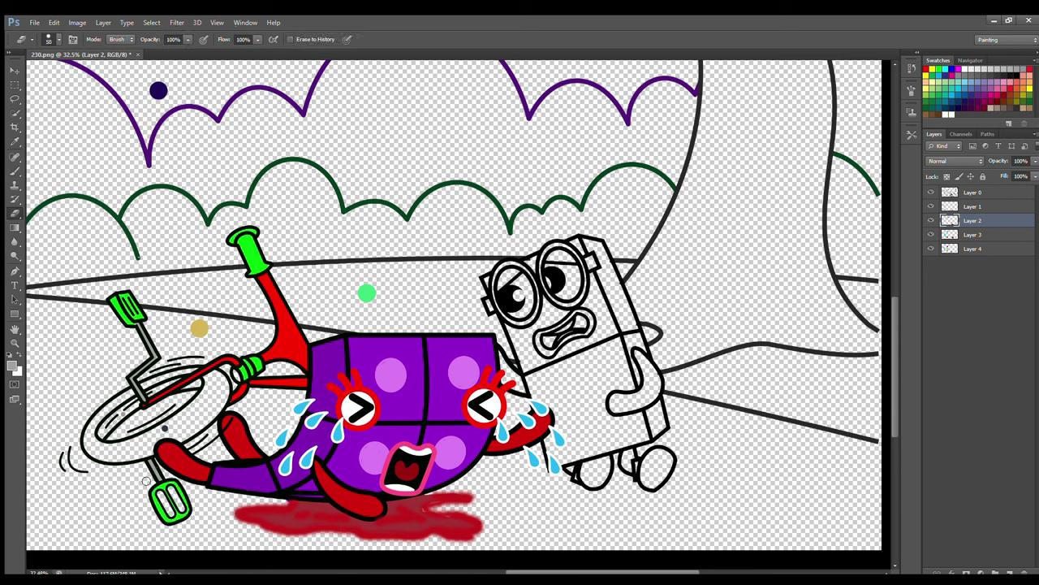
# Step: Paint the inner rim of the bicycle wheel gray on Layer 3
pyautogui.click(974, 234)
pyautogui.press('i')
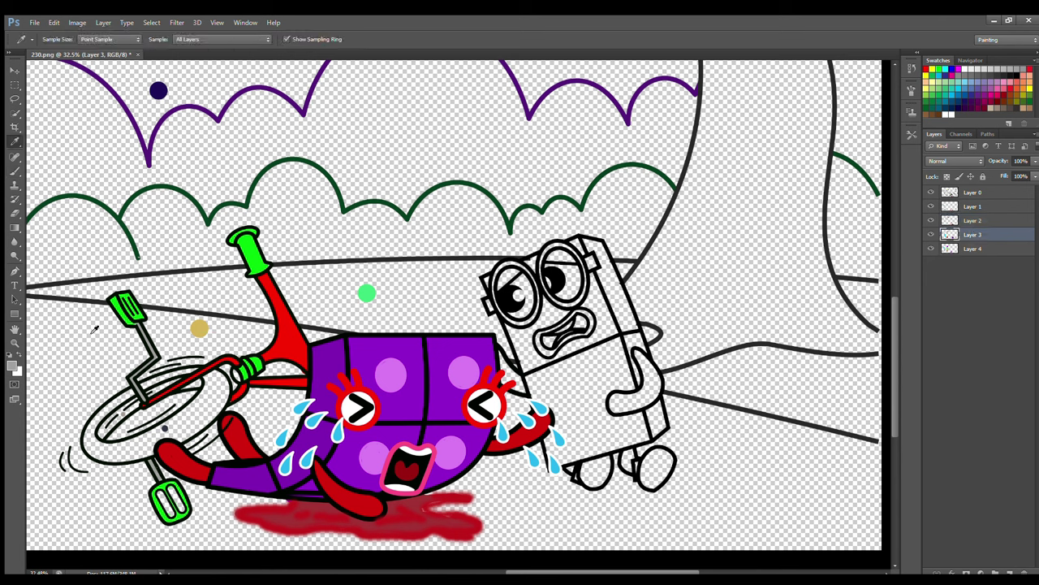
pyautogui.click(121, 419)
pyautogui.press('b')
pyautogui.moveTo(103, 437)
pyautogui.mouseDown()
pyautogui.moveTo(122, 406)
pyautogui.moveTo(102, 428)
pyautogui.moveTo(142, 394)
pyautogui.moveTo(197, 384)
pyautogui.mouseUp()
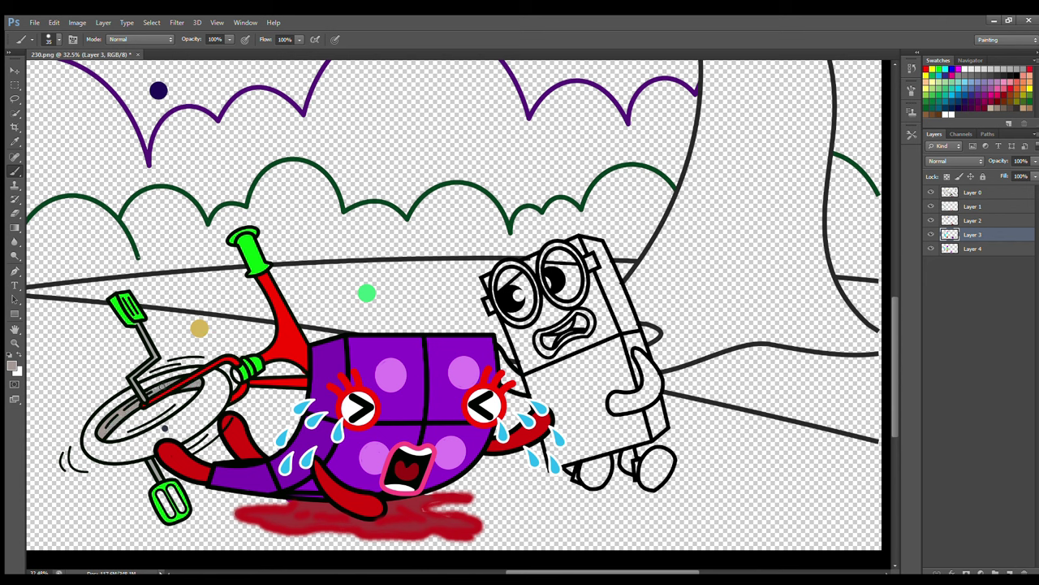
# Step: Paint the bicycle's tire dark blue-gray on Layer 4
pyautogui.click(980, 77)
pyautogui.click(980, 248)
pyautogui.keyDown('alt'); pyautogui.click(146, 206); pyautogui.keyUp('alt')
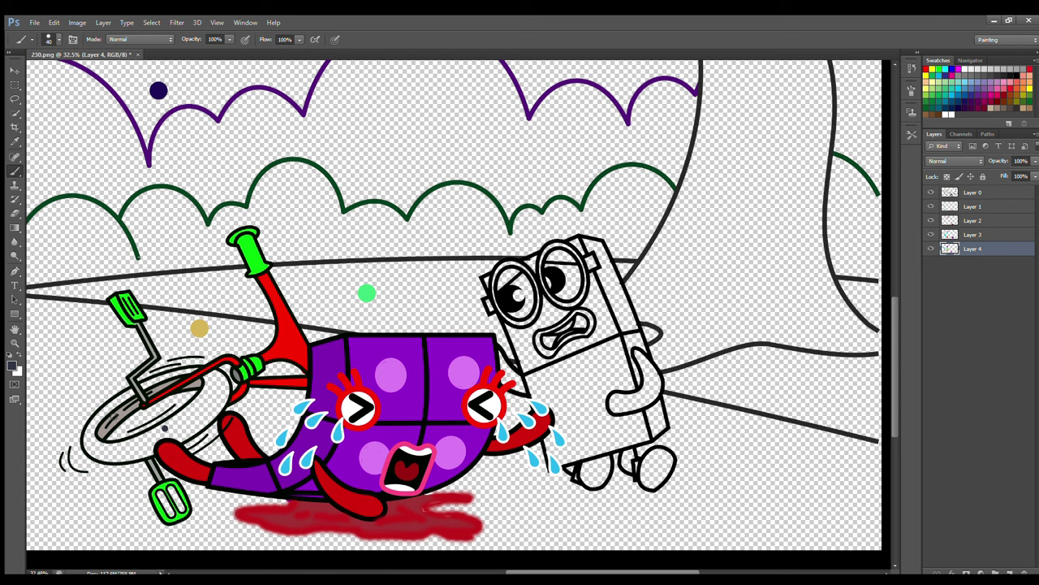
pyautogui.moveTo(129, 393)
pyautogui.mouseDown()
pyautogui.moveTo(97, 422)
pyautogui.moveTo(86, 452)
pyautogui.moveTo(151, 460)
pyautogui.moveTo(229, 387)
pyautogui.moveTo(154, 381)
pyautogui.mouseUp()
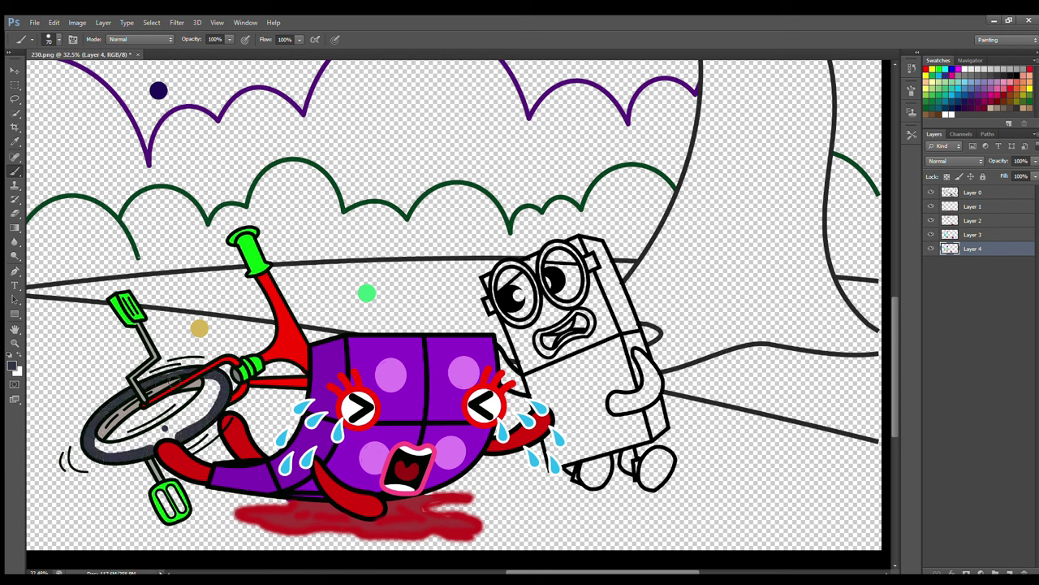
pyautogui.moveTo(214, 391)
pyautogui.mouseDown()
pyautogui.moveTo(159, 435)
pyautogui.moveTo(100, 443)
pyautogui.moveTo(155, 439)
pyautogui.moveTo(214, 393)
pyautogui.mouseUp()
# Step: Paint the glasses-wearing character's eyes white on Layer 1 and the inside of its mouth black on Layer 2
pyautogui.click(978, 206)
pyautogui.press('x')
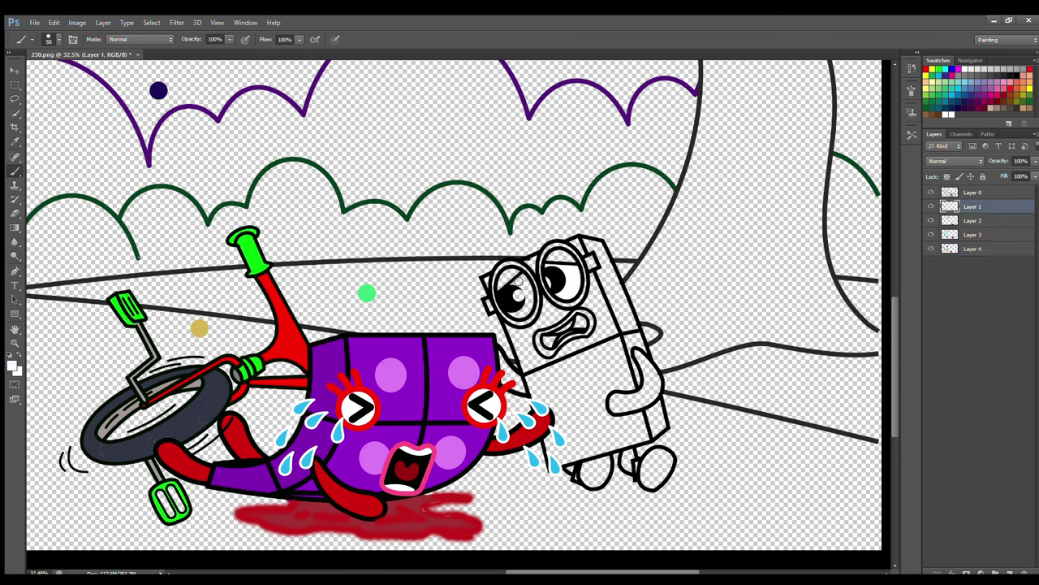
pyautogui.moveTo(518, 280)
pyautogui.mouseDown()
pyautogui.moveTo(532, 296)
pyautogui.moveTo(511, 289)
pyautogui.mouseUp()
pyautogui.click(974, 221)
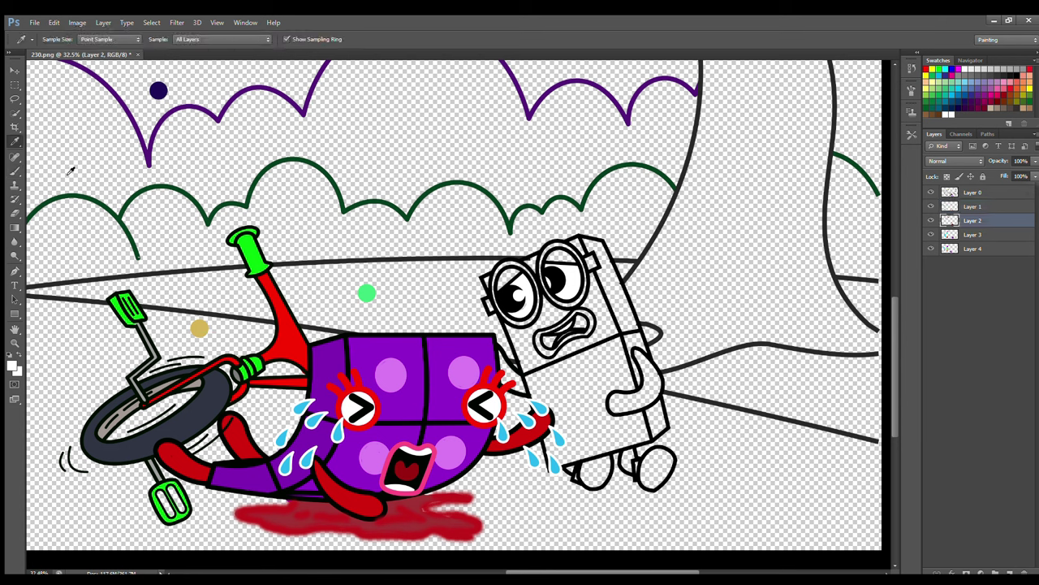
pyautogui.press('x')
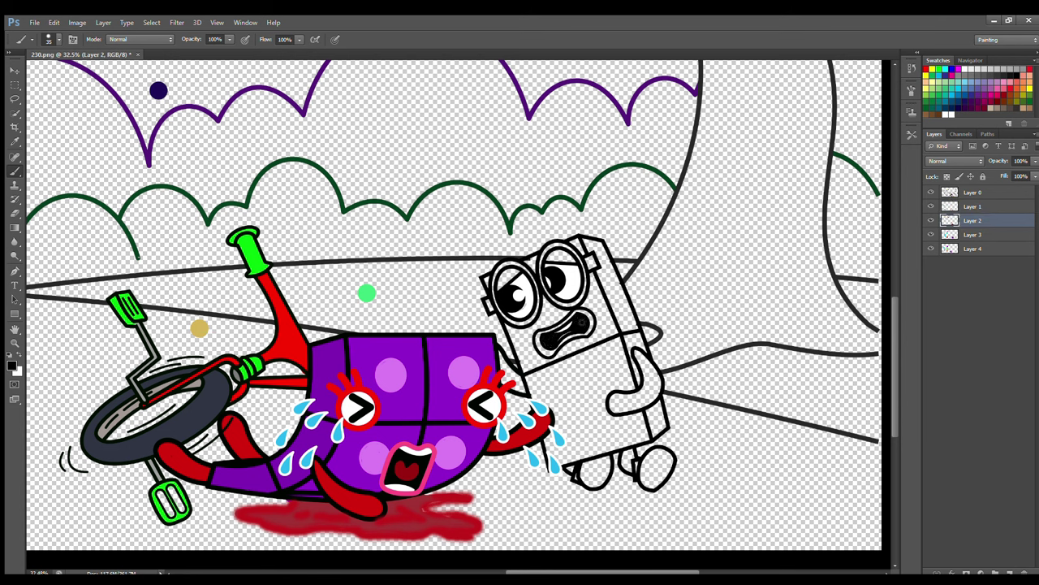
# Step: Paint the glasses, eyelids, arms and legs of the glasses-wearing character purple on Layer 2
pyautogui.click(987, 97)
pyautogui.moveTo(501, 275); pyautogui.dragTo(497, 291)
pyautogui.moveTo(519, 326)
pyautogui.mouseDown()
pyautogui.moveTo(536, 297)
pyautogui.moveTo(499, 284)
pyautogui.mouseUp()
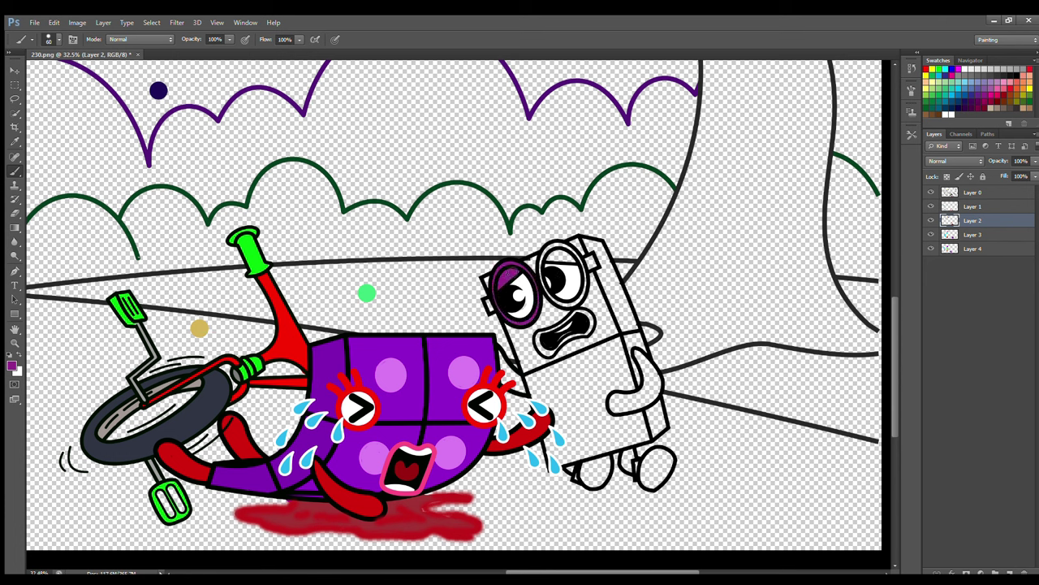
pyautogui.moveTo(544, 258)
pyautogui.mouseDown()
pyautogui.moveTo(549, 290)
pyautogui.moveTo(586, 275)
pyautogui.moveTo(548, 254)
pyautogui.mouseUp()
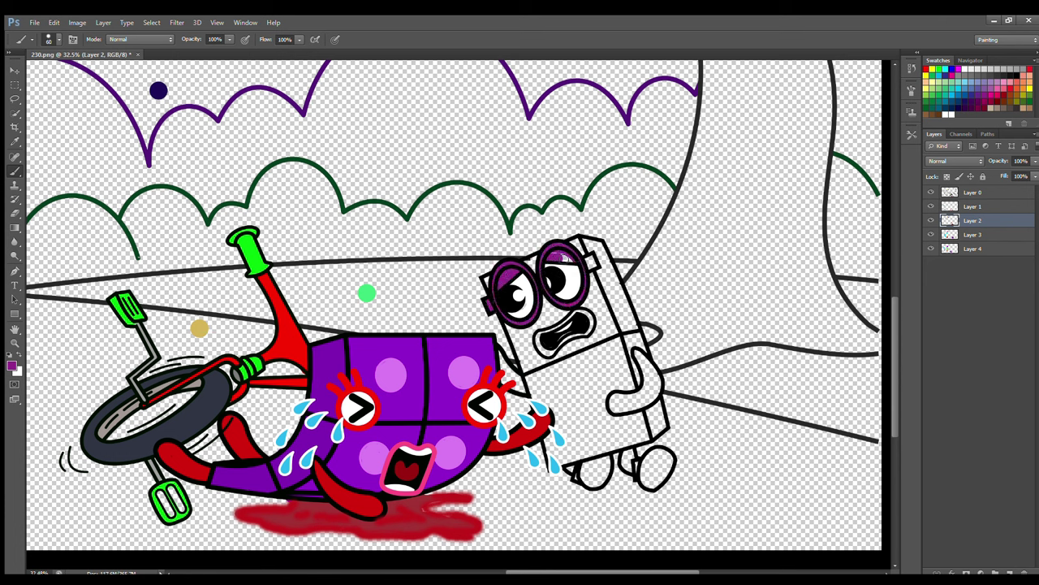
pyautogui.moveTo(636, 356)
pyautogui.mouseDown()
pyautogui.moveTo(650, 371)
pyautogui.moveTo(630, 411)
pyautogui.moveTo(645, 391)
pyautogui.moveTo(646, 357)
pyautogui.mouseUp()
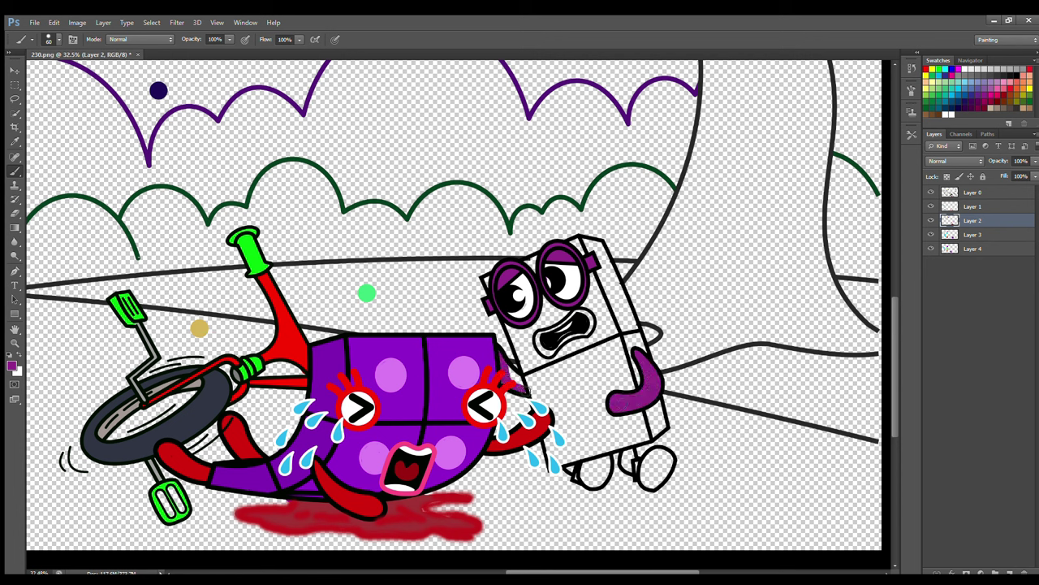
pyautogui.moveTo(627, 454); pyautogui.dragTo(630, 471)
# Step: Paint the glasses-wearing character's lips pink on Layer 3
pyautogui.click(978, 235)
pyautogui.click(1004, 90)
pyautogui.moveTo(531, 321)
pyautogui.mouseDown()
pyautogui.moveTo(541, 344)
pyautogui.moveTo(560, 353)
pyautogui.moveTo(591, 327)
pyautogui.moveTo(586, 315)
pyautogui.moveTo(552, 332)
pyautogui.mouseUp()
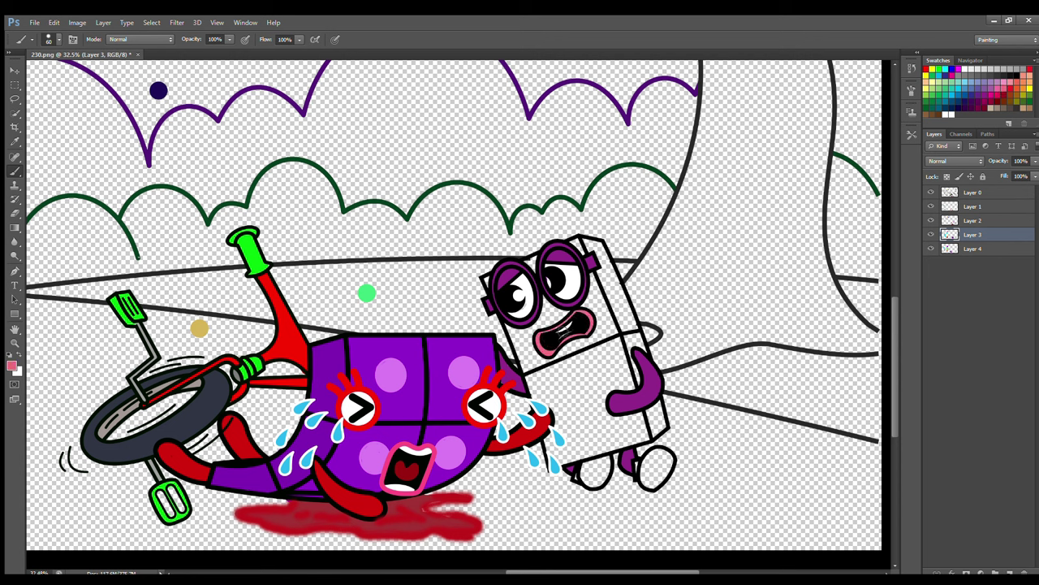
# Step: Paint the glasses-wearing character's two front blocks and its feet orange on Layer 4, adjusting the brush size to fit
pyautogui.click(965, 70)
pyautogui.click(978, 248)
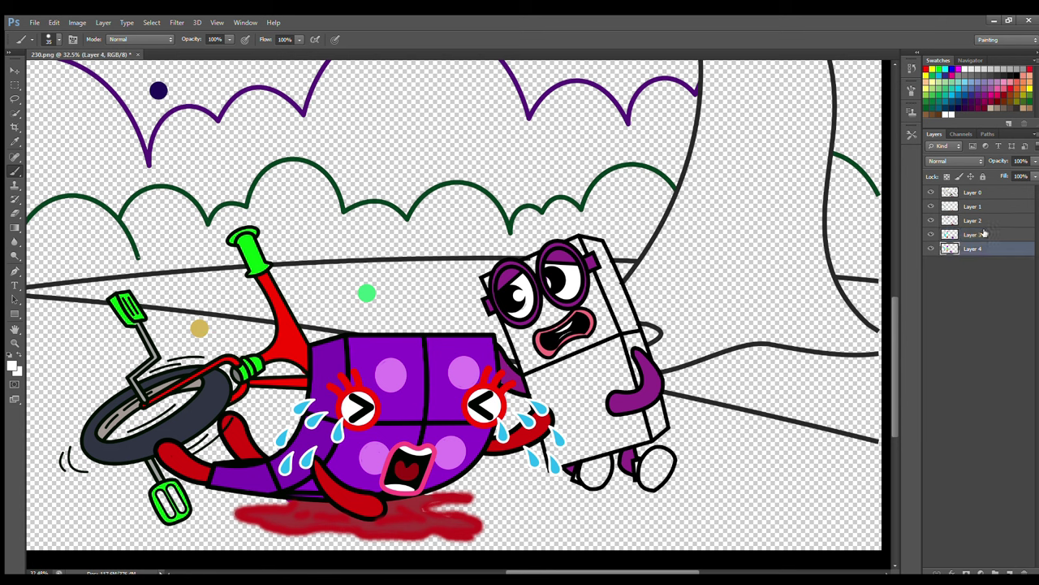
pyautogui.moveTo(487, 276)
pyautogui.mouseDown()
pyautogui.moveTo(566, 459)
pyautogui.moveTo(653, 444)
pyautogui.moveTo(578, 244)
pyautogui.moveTo(632, 430)
pyautogui.moveTo(567, 445)
pyautogui.moveTo(608, 351)
pyautogui.moveTo(590, 441)
pyautogui.moveTo(583, 351)
pyautogui.moveTo(592, 406)
pyautogui.mouseUp()
pyautogui.press(']')
pyautogui.press(']')
pyautogui.press(']')
pyautogui.press('[')
pyautogui.press('[')
pyautogui.press('[')
pyautogui.press('[')
pyautogui.moveTo(595, 464)
pyautogui.mouseDown()
pyautogui.moveTo(593, 472)
pyautogui.moveTo(649, 475)
pyautogui.moveTo(665, 463)
pyautogui.moveTo(652, 467)
pyautogui.mouseUp()
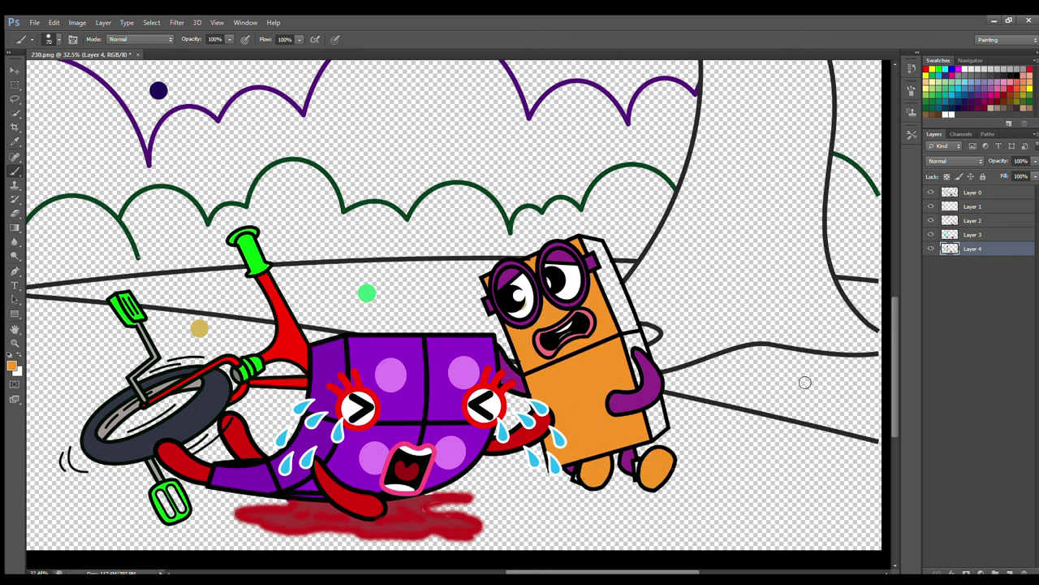
# Step: Paint the side faces of the glasses-wearing character's blocks darker orange on a new layer below Layer 4
pyautogui.click(1011, 572)
pyautogui.moveTo(977, 252); pyautogui.dragTo(975, 276)
pyautogui.press('i')
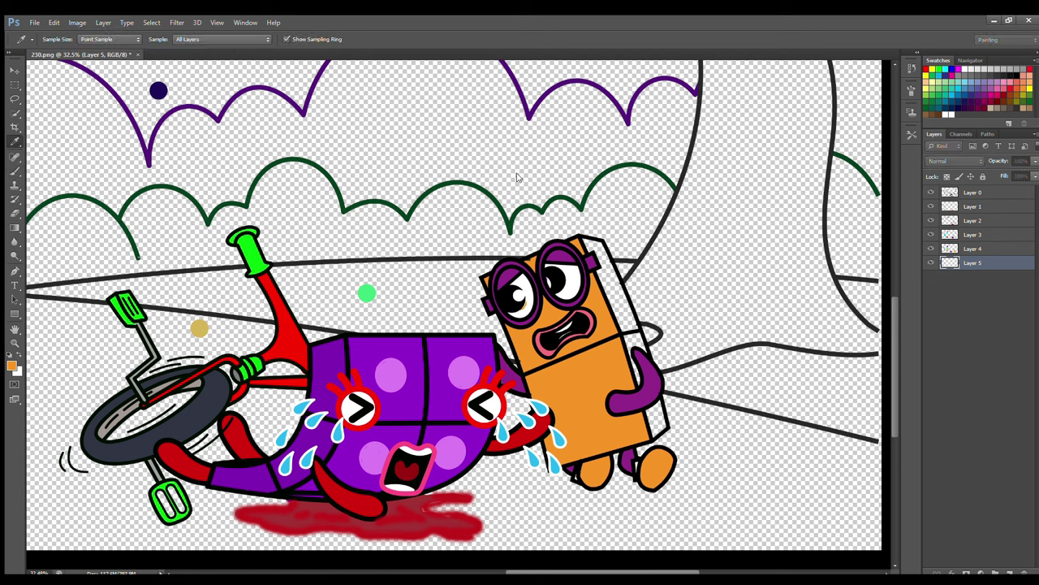
pyautogui.click(14, 171)
pyautogui.moveTo(590, 254)
pyautogui.mouseDown()
pyautogui.moveTo(601, 255)
pyautogui.moveTo(628, 322)
pyautogui.moveTo(653, 345)
pyautogui.moveTo(666, 434)
pyautogui.moveTo(601, 282)
pyautogui.mouseUp()
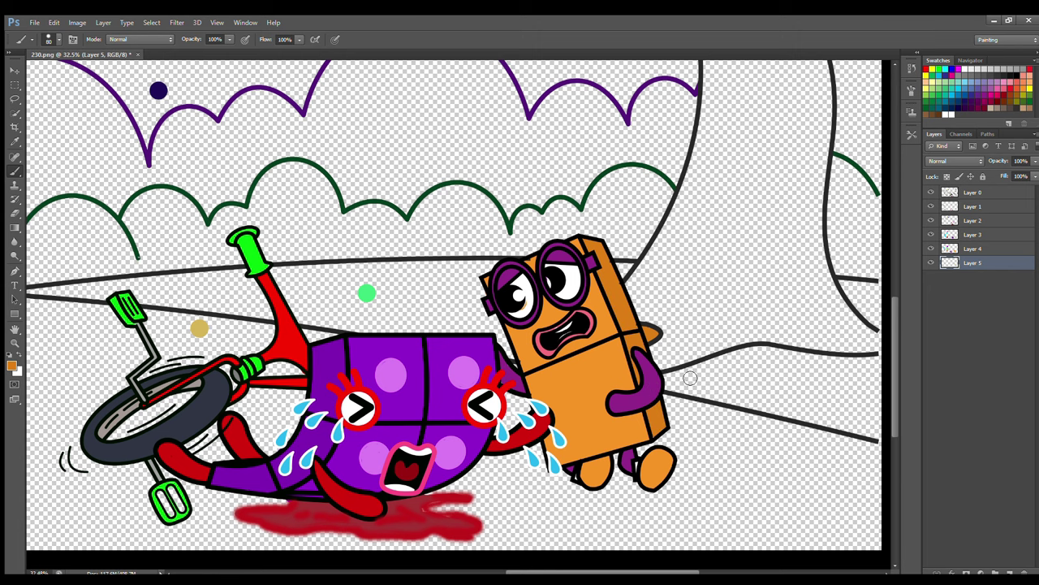
# Step: Erase the stray dark orange paint from the small tree root shape behind the glasses-wearing character on Layer 5
pyautogui.scroll(-2, 614, 423)
pyautogui.scroll(2, 869, 423)
pyautogui.scroll(-1, 875, 424)
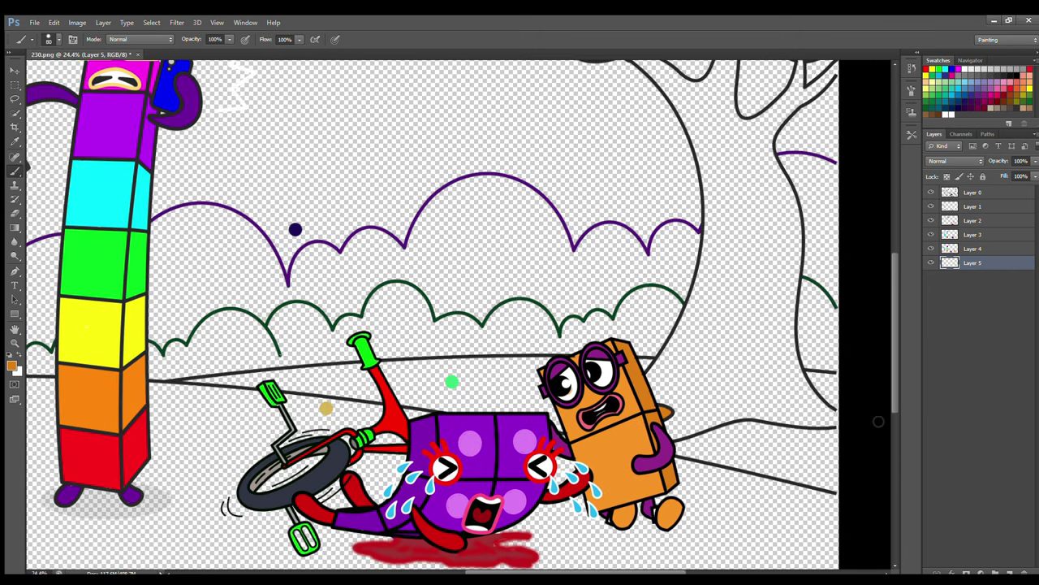
pyautogui.scroll(-2, 879, 422)
pyautogui.moveTo(892, 399); pyautogui.dragTo(893, 372)
pyautogui.scroll(1, 854, 386)
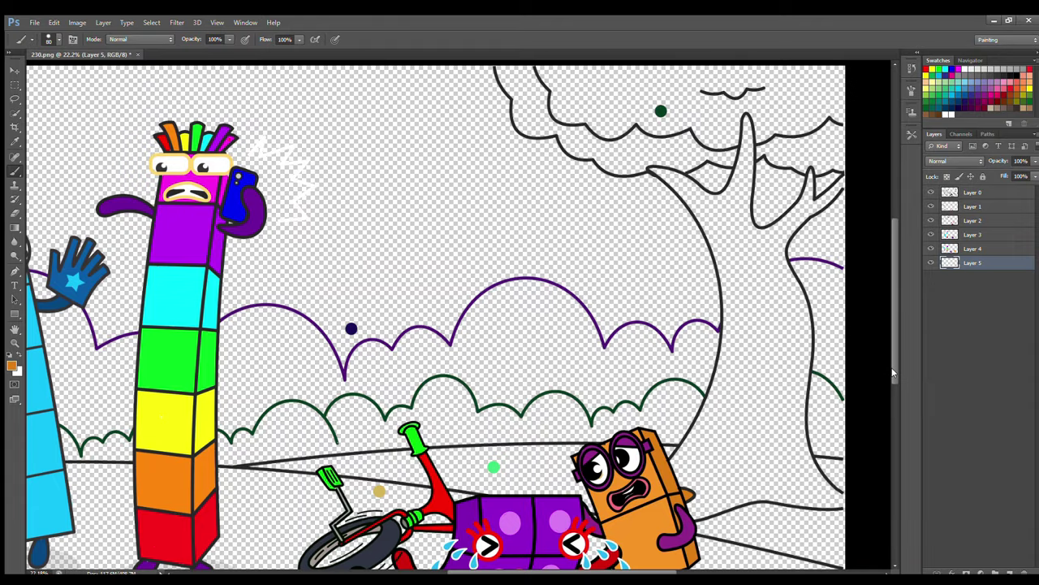
pyautogui.moveTo(654, 570); pyautogui.dragTo(646, 571)
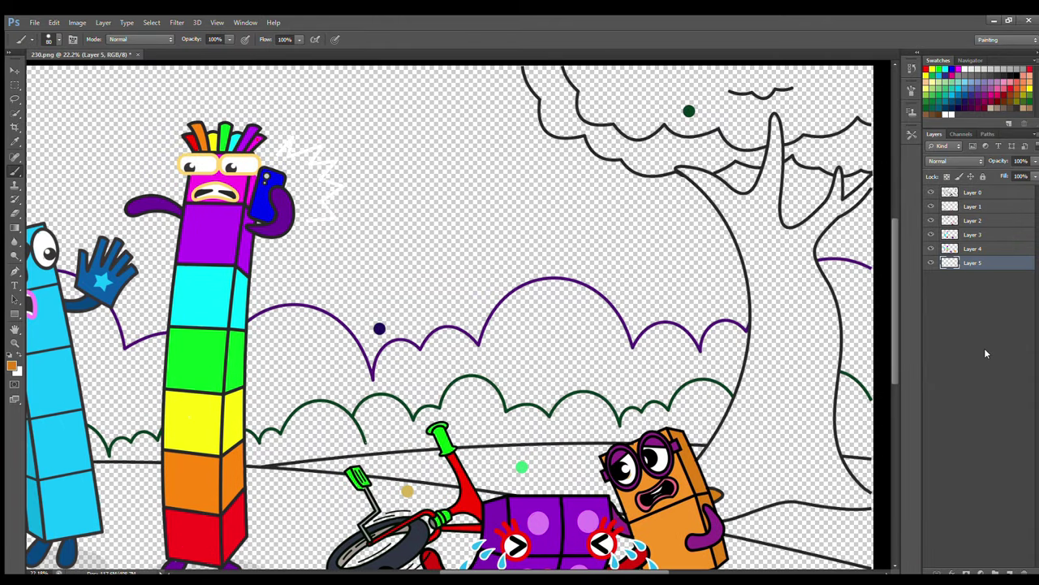
pyautogui.click(14, 212)
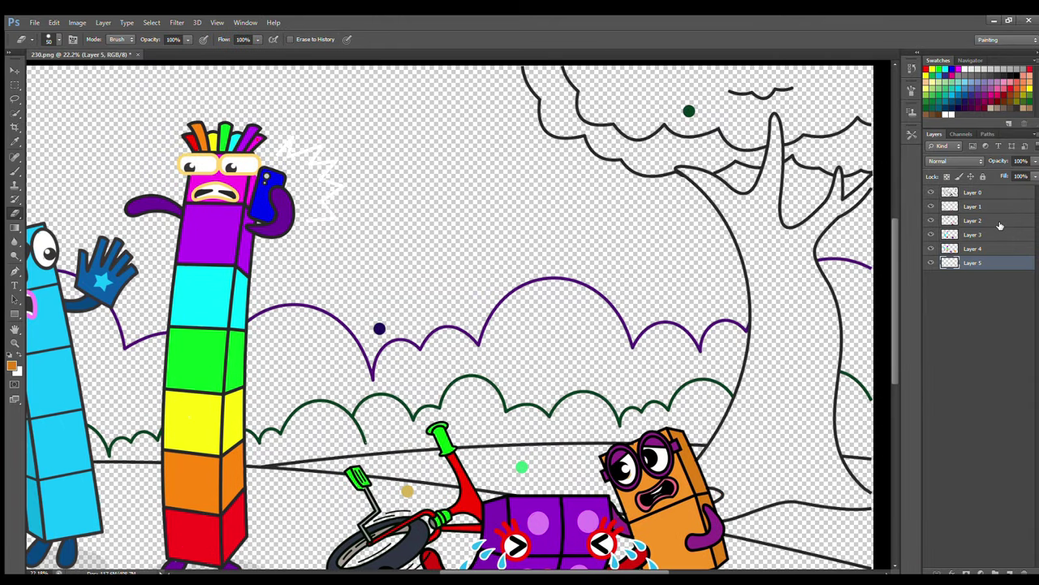
# Step: Paint the tree trunk and its branches brown on Layer 1, enlarging the brush for the wide trunk
pyautogui.click(978, 208)
pyautogui.click(1013, 95)
pyautogui.press('b')
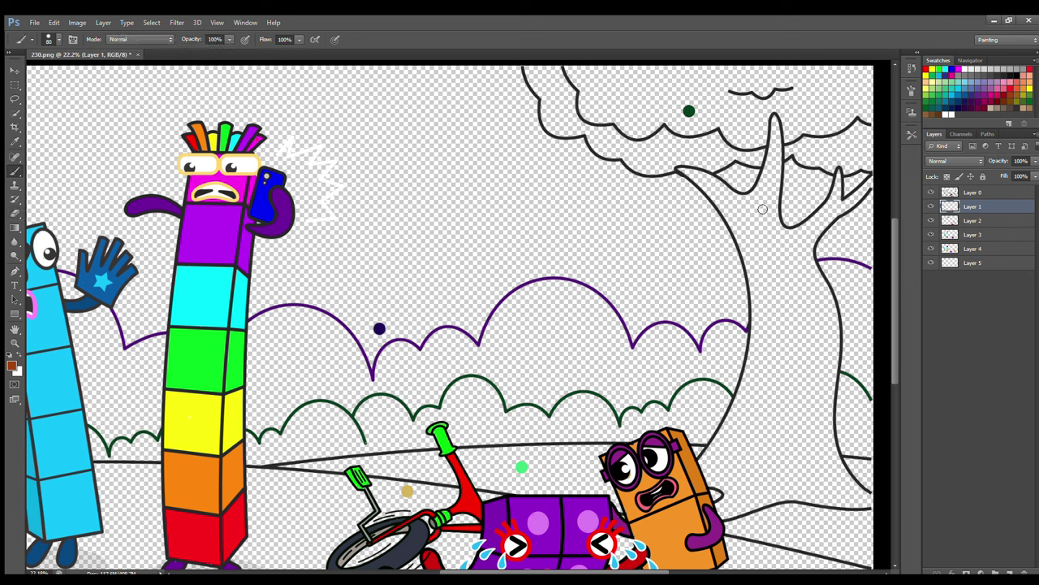
pyautogui.press('i')
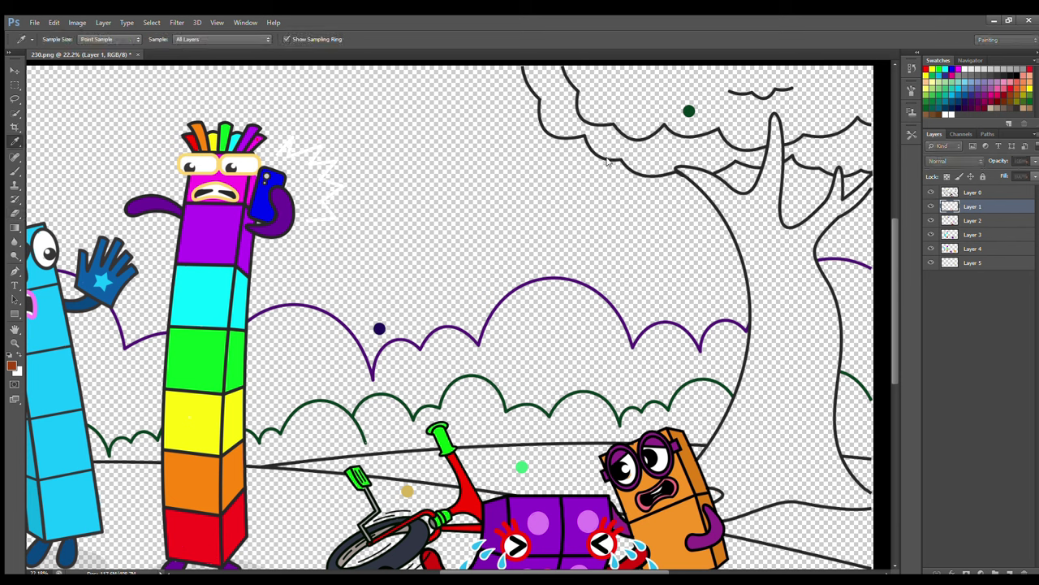
pyautogui.press('b')
pyautogui.moveTo(679, 168)
pyautogui.mouseDown()
pyautogui.moveTo(737, 228)
pyautogui.moveTo(753, 283)
pyautogui.moveTo(745, 385)
pyautogui.moveTo(703, 459)
pyautogui.moveTo(726, 513)
pyautogui.moveTo(790, 499)
pyautogui.moveTo(866, 505)
pyautogui.moveTo(868, 494)
pyautogui.moveTo(831, 440)
pyautogui.moveTo(834, 326)
pyautogui.moveTo(811, 242)
pyautogui.moveTo(871, 179)
pyautogui.moveTo(850, 189)
pyautogui.moveTo(835, 171)
pyautogui.moveTo(828, 205)
pyautogui.moveTo(791, 229)
pyautogui.moveTo(776, 207)
pyautogui.moveTo(774, 122)
pyautogui.moveTo(758, 185)
pyautogui.moveTo(731, 193)
pyautogui.moveTo(689, 173)
pyautogui.moveTo(744, 209)
pyautogui.moveTo(727, 205)
pyautogui.moveTo(783, 159)
pyautogui.moveTo(773, 151)
pyautogui.moveTo(804, 235)
pyautogui.moveTo(835, 209)
pyautogui.moveTo(765, 341)
pyautogui.moveTo(719, 500)
pyautogui.moveTo(845, 487)
pyautogui.moveTo(727, 467)
pyautogui.moveTo(822, 332)
pyautogui.moveTo(775, 239)
pyautogui.moveTo(767, 394)
pyautogui.moveTo(810, 455)
pyautogui.moveTo(808, 288)
pyautogui.mouseUp()
pyautogui.press(']')
pyautogui.press(']')
pyautogui.press(']')
pyautogui.press(']')
pyautogui.press(']')
pyautogui.press(']')
pyautogui.press(']')
pyautogui.moveTo(800, 252)
pyautogui.mouseDown()
pyautogui.moveTo(783, 394)
pyautogui.moveTo(796, 296)
pyautogui.mouseUp()
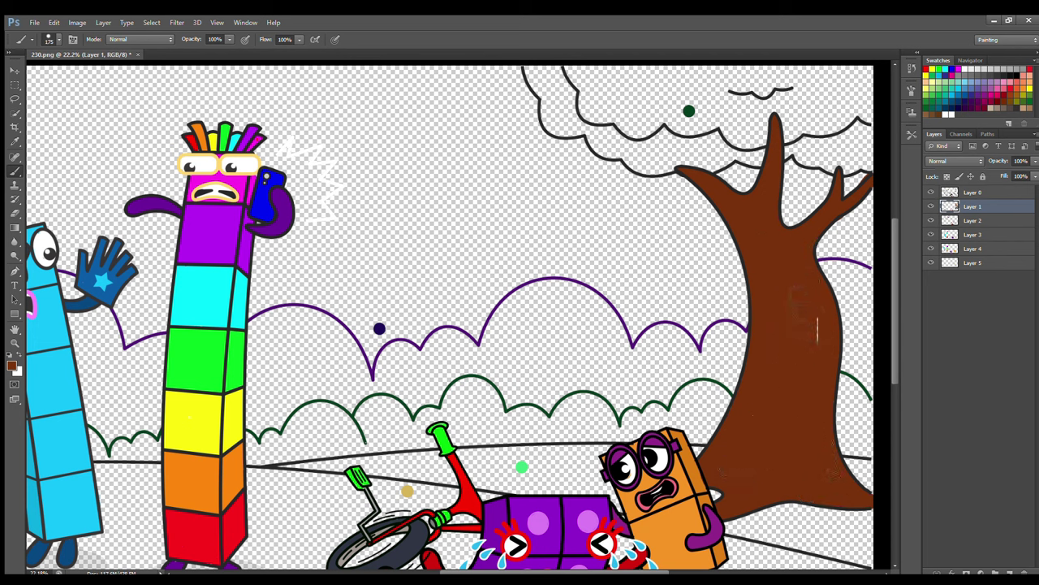
# Step: Shade the tree trunk with darker brown vertical bark streaks on Layer 1, using brush sizes 80 and 150
pyautogui.press('[')
pyautogui.press('[')
pyautogui.press('[')
pyautogui.press('[')
pyautogui.press('[')
pyautogui.moveTo(741, 208); pyautogui.dragTo(773, 432)
pyautogui.moveTo(799, 278); pyautogui.dragTo(816, 481)
pyautogui.moveTo(771, 431); pyautogui.dragTo(747, 469)
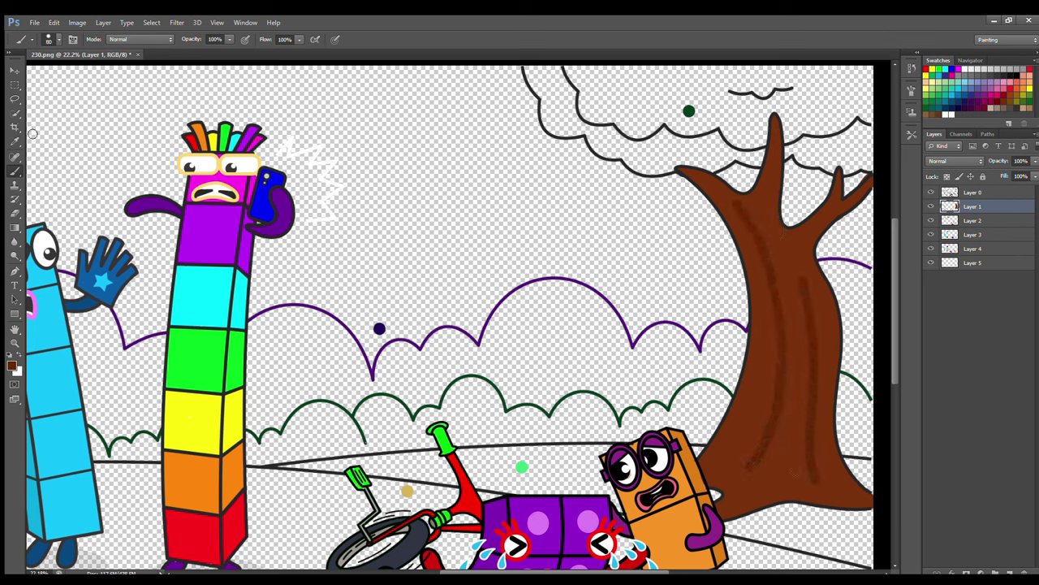
pyautogui.press(']')
pyautogui.press(']')
pyautogui.press(']')
pyautogui.press(']')
pyautogui.moveTo(795, 252); pyautogui.dragTo(813, 414)
pyautogui.moveTo(767, 195); pyautogui.dragTo(771, 240)
pyautogui.moveTo(811, 234); pyautogui.dragTo(803, 269)
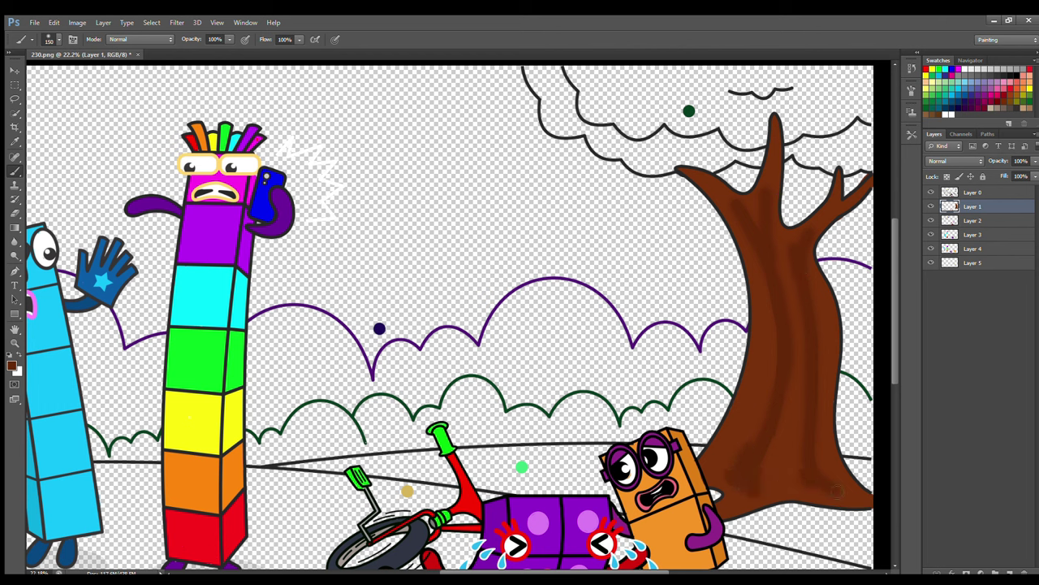
# Step: Paint the tree's inner foliage dark green on Layer 2, sampling the color from the green reference dot
pyautogui.click(982, 221)
pyautogui.keyDown('alt'); pyautogui.click(689, 111); pyautogui.keyUp('alt')
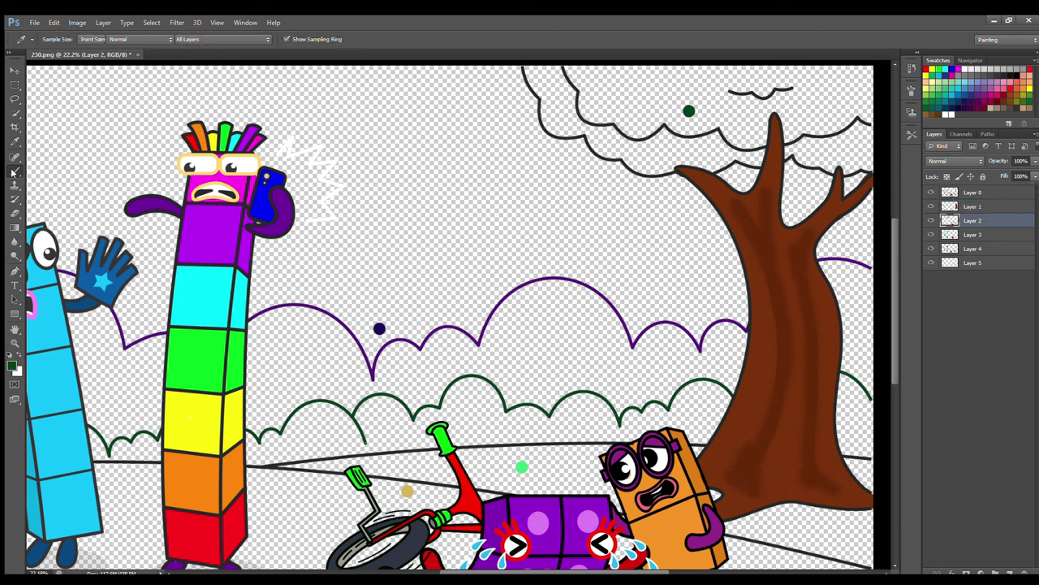
pyautogui.moveTo(566, 69)
pyautogui.mouseDown()
pyautogui.moveTo(591, 106)
pyautogui.moveTo(637, 133)
pyautogui.moveTo(723, 126)
pyautogui.moveTo(758, 145)
pyautogui.moveTo(870, 120)
pyautogui.moveTo(841, 73)
pyautogui.moveTo(594, 75)
pyautogui.moveTo(867, 82)
pyautogui.moveTo(642, 92)
pyautogui.moveTo(634, 99)
pyautogui.moveTo(657, 120)
pyautogui.moveTo(676, 110)
pyautogui.moveTo(753, 122)
pyautogui.moveTo(849, 109)
pyautogui.mouseUp()
# Step: Paint the tree's outer foliage edge a lighter green on Layer 3
pyautogui.hotkey('alt', '[')
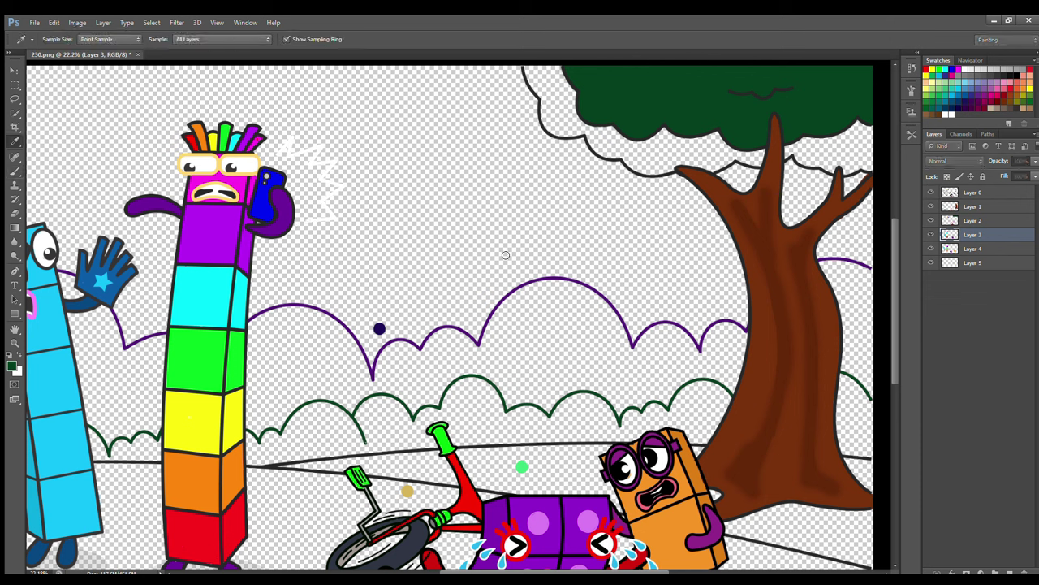
pyautogui.moveTo(540, 75)
pyautogui.mouseDown()
pyautogui.moveTo(617, 148)
pyautogui.moveTo(665, 166)
pyautogui.moveTo(686, 156)
pyautogui.moveTo(877, 162)
pyautogui.moveTo(837, 150)
pyautogui.mouseUp()
pyautogui.moveTo(763, 153)
pyautogui.mouseDown()
pyautogui.moveTo(651, 143)
pyautogui.moveTo(715, 148)
pyautogui.mouseUp()
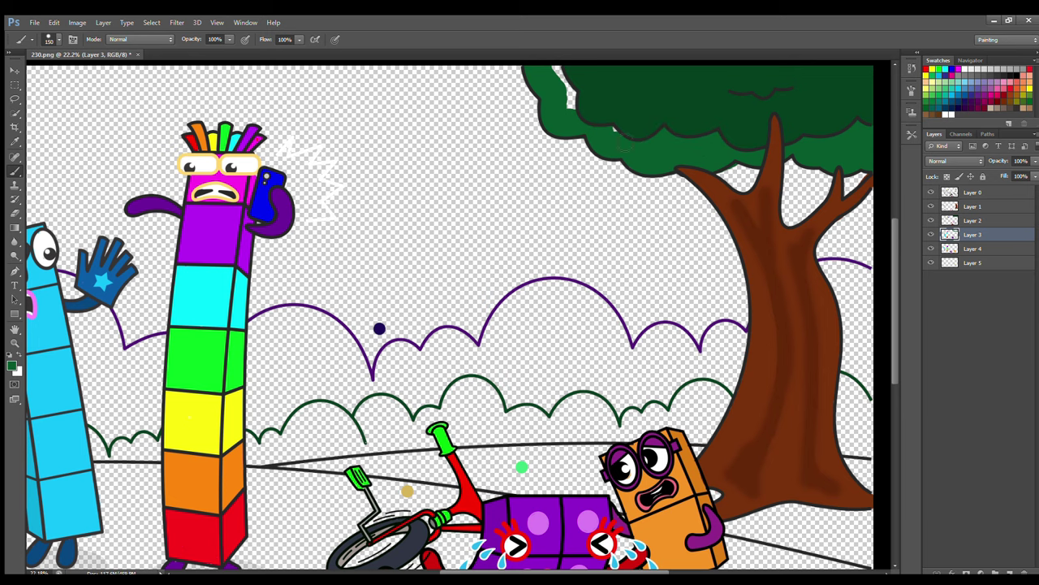
pyautogui.moveTo(573, 104); pyautogui.dragTo(561, 71)
# Step: Paint the upper edge of the foreground ground tan on a new layer below Layer 5, sampling the tan reference dot
pyautogui.scroll(-1, 736, 112)
pyautogui.scroll(-1, 744, 111)
pyautogui.click(973, 262)
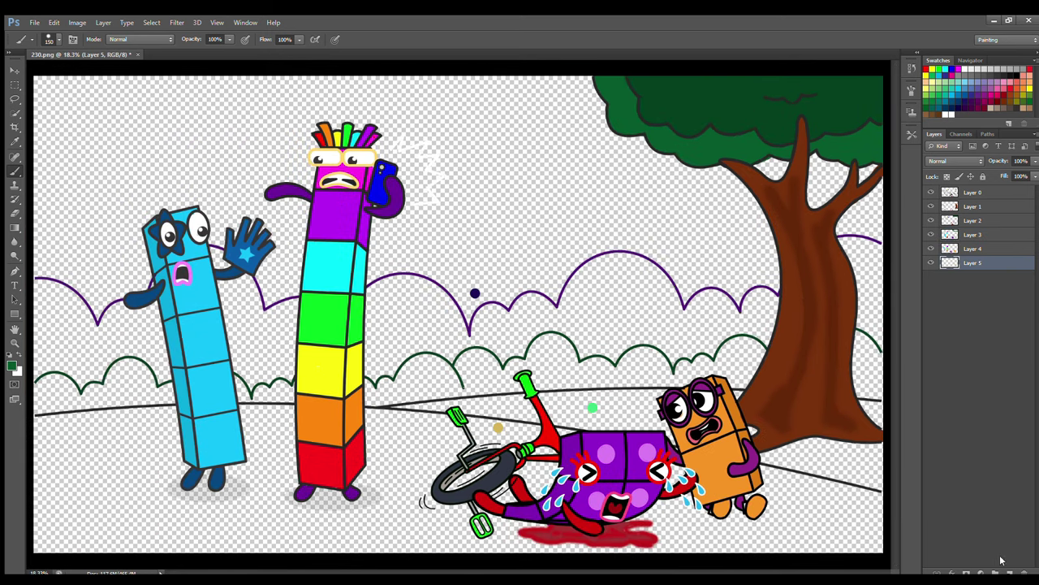
pyautogui.click(1009, 571)
pyautogui.moveTo(978, 262); pyautogui.dragTo(980, 292)
pyautogui.press('i')
pyautogui.click(498, 429)
pyautogui.press('b')
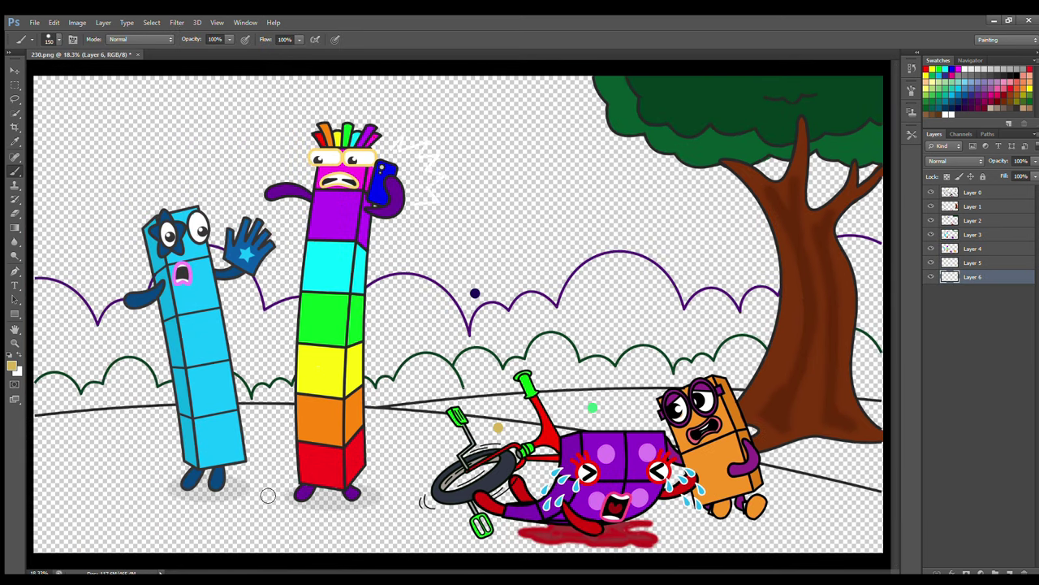
pyautogui.moveTo(57, 423)
pyautogui.mouseDown()
pyautogui.moveTo(37, 421)
pyautogui.moveTo(304, 412)
pyautogui.moveTo(566, 439)
pyautogui.mouseUp()
pyautogui.moveTo(760, 469)
pyautogui.mouseDown()
pyautogui.moveTo(876, 498)
pyautogui.moveTo(838, 495)
pyautogui.moveTo(885, 513)
pyautogui.mouseUp()
pyautogui.press(']')
pyautogui.press(']')
pyautogui.press(']')
pyautogui.press(']')
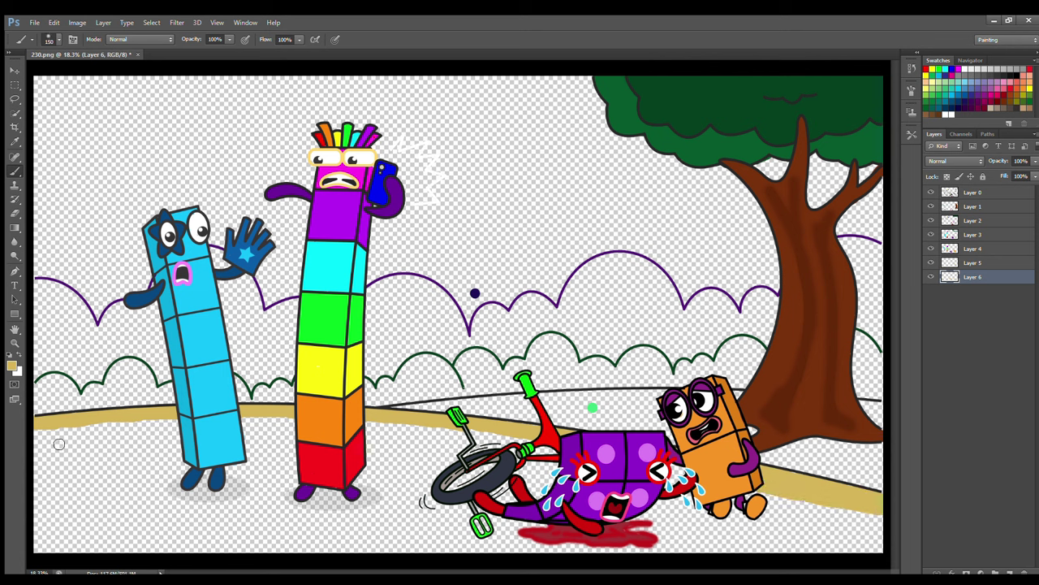
pyautogui.moveTo(41, 435)
pyautogui.mouseDown()
pyautogui.moveTo(403, 431)
pyautogui.moveTo(877, 518)
pyautogui.mouseUp()
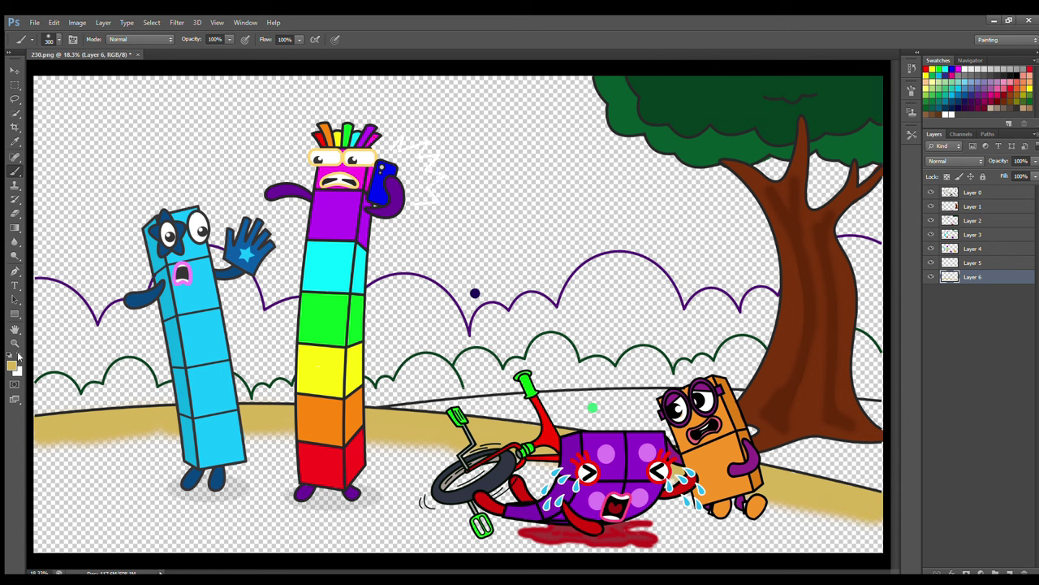
# Step: Fill the rest of the foreground ground with darker tan on Layer 6, using a larger brush
pyautogui.moveTo(46, 457)
pyautogui.mouseDown()
pyautogui.moveTo(222, 452)
pyautogui.moveTo(452, 505)
pyautogui.moveTo(682, 504)
pyautogui.mouseUp()
pyautogui.moveTo(812, 528); pyautogui.dragTo(746, 508)
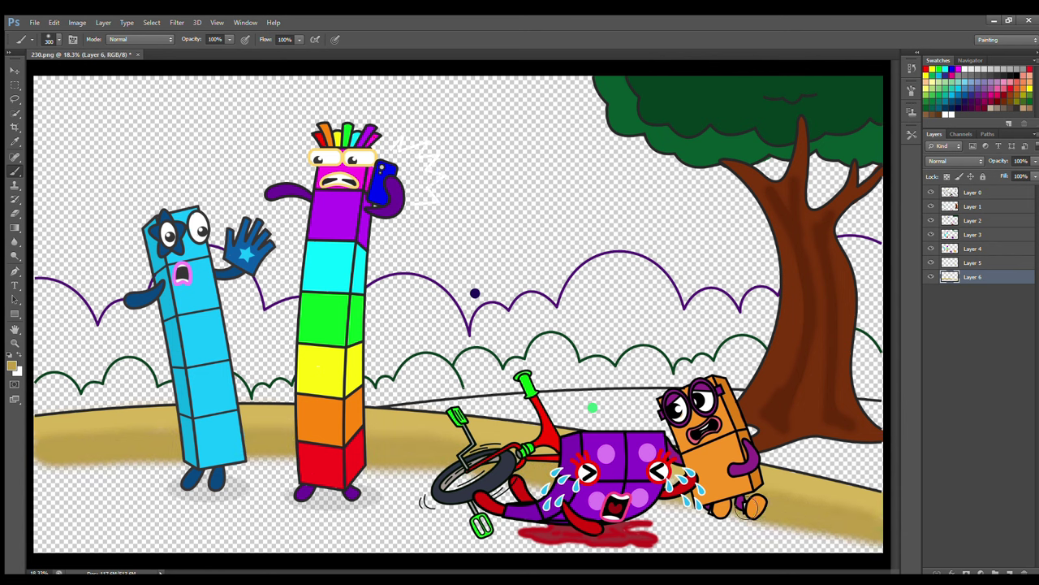
pyautogui.moveTo(374, 453); pyautogui.dragTo(44, 465)
pyautogui.press(']')
pyautogui.press(']')
pyautogui.press(']')
pyautogui.press(']')
pyautogui.moveTo(72, 501)
pyautogui.mouseDown()
pyautogui.moveTo(333, 497)
pyautogui.moveTo(880, 539)
pyautogui.moveTo(898, 557)
pyautogui.moveTo(349, 538)
pyautogui.mouseUp()
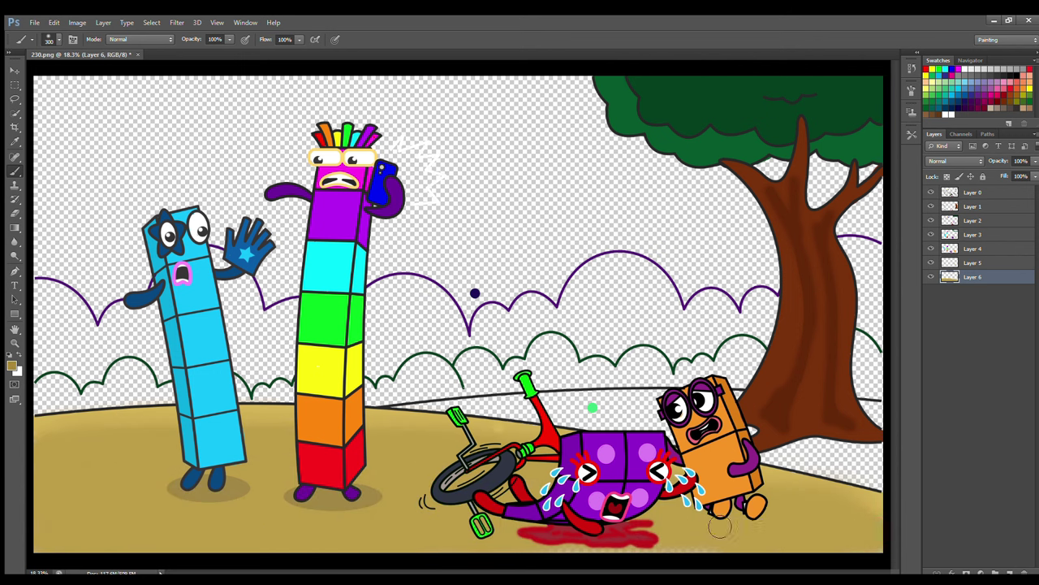
# Step: Paint a soft darker shadow on the ground beneath the glasses-wearing character with a size 250 brush
pyautogui.press('[')
pyautogui.moveTo(720, 526); pyautogui.dragTo(701, 518)
pyautogui.moveTo(571, 532); pyautogui.dragTo(688, 512)
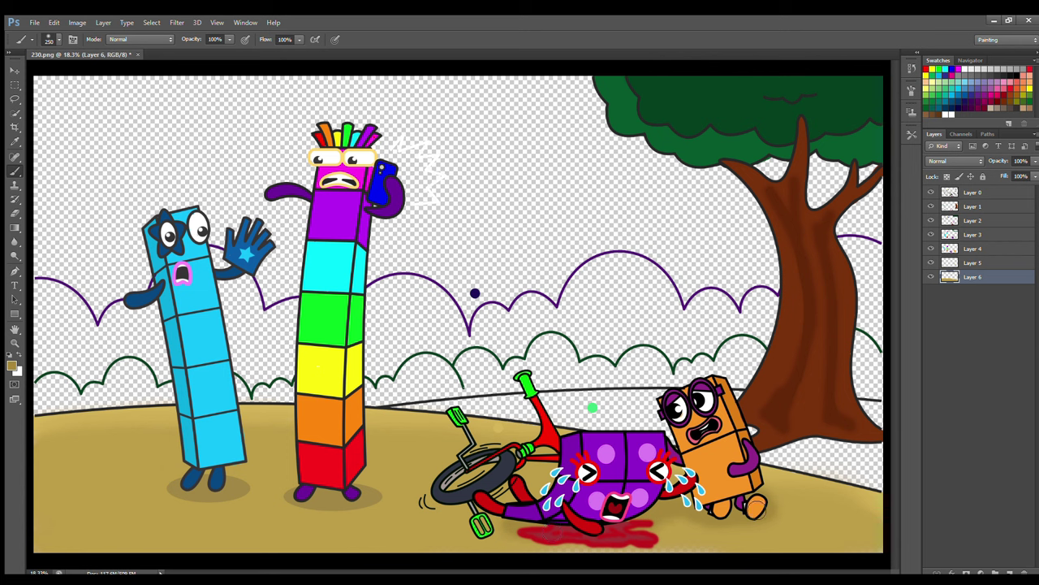
# Step: Paint the grass behind the path light green on a new bottom layer and shade its lower part darker green
pyautogui.click(1009, 572)
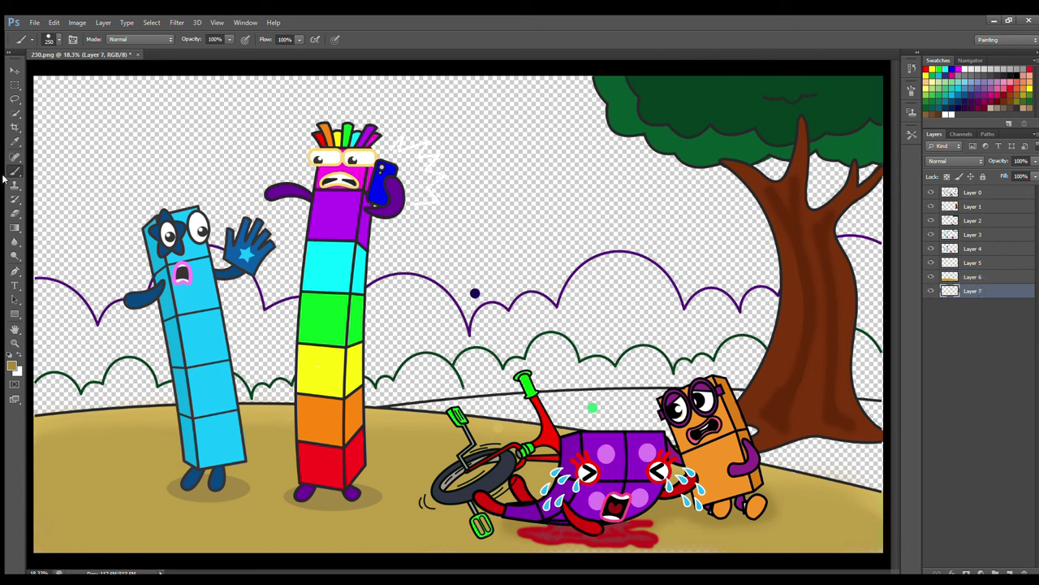
pyautogui.keyDown('alt'); pyautogui.click(592, 408); pyautogui.keyUp('alt')
pyautogui.moveTo(449, 422); pyautogui.dragTo(649, 410)
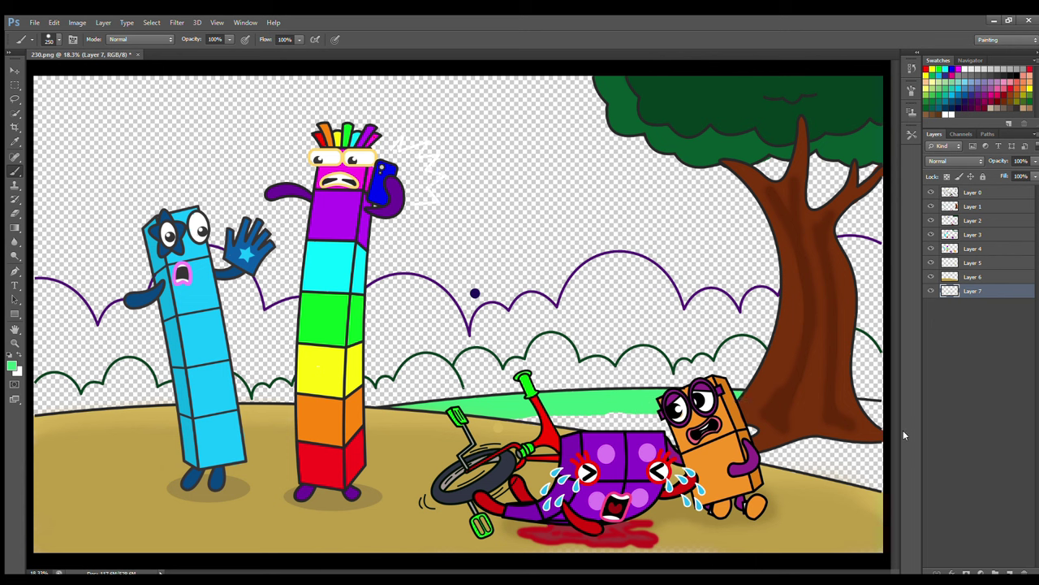
pyautogui.moveTo(878, 421)
pyautogui.mouseDown()
pyautogui.moveTo(650, 419)
pyautogui.moveTo(695, 452)
pyautogui.moveTo(813, 451)
pyautogui.moveTo(710, 450)
pyautogui.mouseUp()
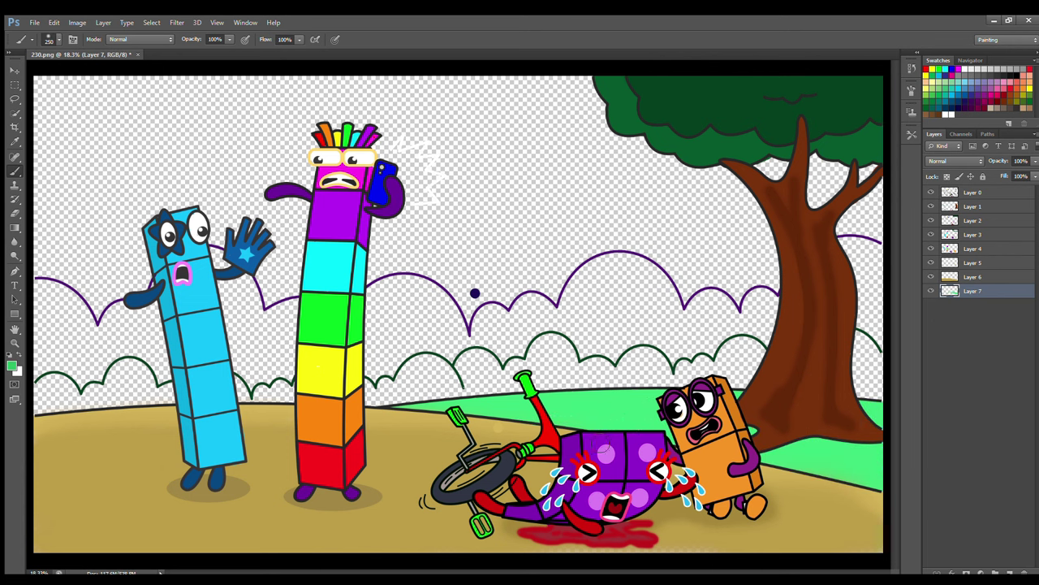
pyautogui.moveTo(764, 460)
pyautogui.mouseDown()
pyautogui.moveTo(873, 418)
pyautogui.moveTo(892, 460)
pyautogui.mouseUp()
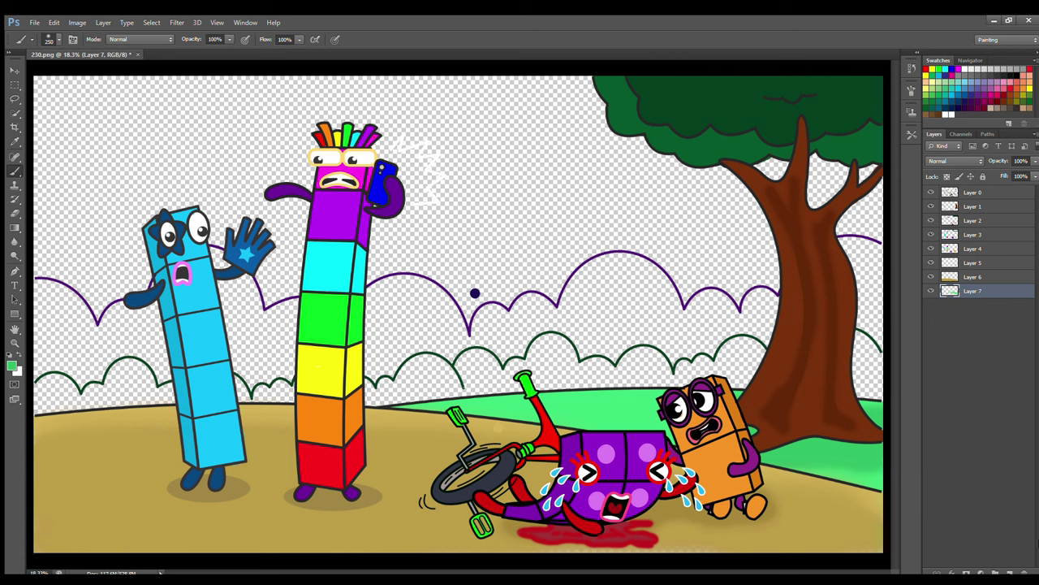
# Step: Paint the front row of bushes dark green on a new bottom layer, enlarging the brush to 700
pyautogui.hotkey('ctrl', 'shift', 'alt', 'n')
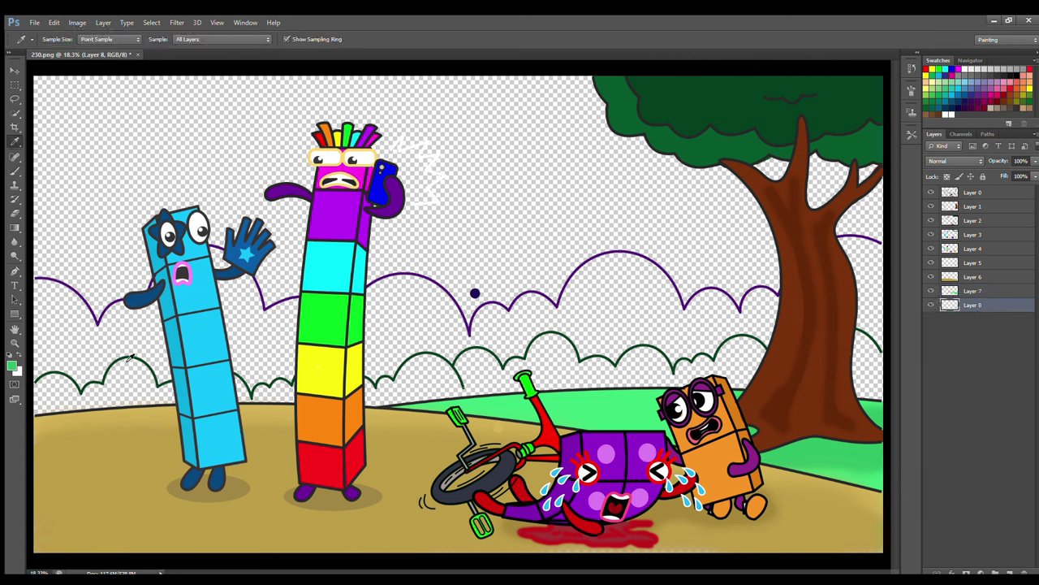
pyautogui.keyDown('alt'); pyautogui.click(182, 263); pyautogui.keyUp('alt')
pyautogui.moveTo(87, 423)
pyautogui.mouseDown()
pyautogui.moveTo(108, 442)
pyautogui.moveTo(111, 418)
pyautogui.moveTo(145, 397)
pyautogui.moveTo(157, 405)
pyautogui.moveTo(152, 397)
pyautogui.moveTo(203, 428)
pyautogui.moveTo(221, 418)
pyautogui.moveTo(303, 428)
pyautogui.moveTo(350, 412)
pyautogui.moveTo(396, 421)
pyautogui.moveTo(459, 398)
pyautogui.moveTo(540, 405)
pyautogui.moveTo(573, 381)
pyautogui.moveTo(613, 392)
pyautogui.moveTo(665, 380)
pyautogui.moveTo(772, 390)
pyautogui.moveTo(837, 378)
pyautogui.moveTo(878, 387)
pyautogui.moveTo(889, 412)
pyautogui.mouseUp()
pyautogui.press(']')
pyautogui.press(']')
pyautogui.press(']')
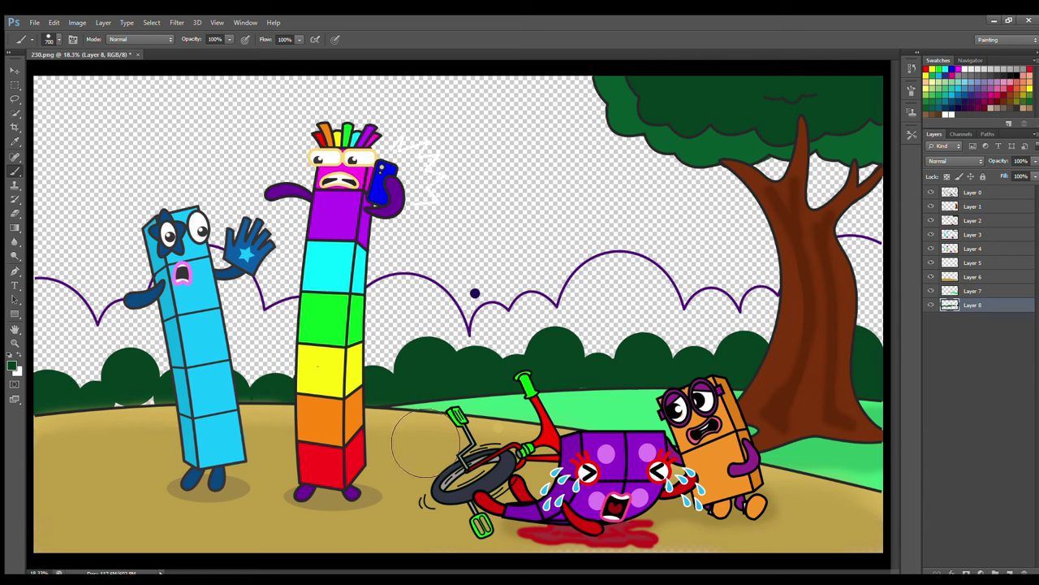
# Step: Paint the back-row bushes behind the light blue character purple on a new bottom layer
pyautogui.hotkey('ctrl', 'shift', 'alt', 'n')
pyautogui.press('i')
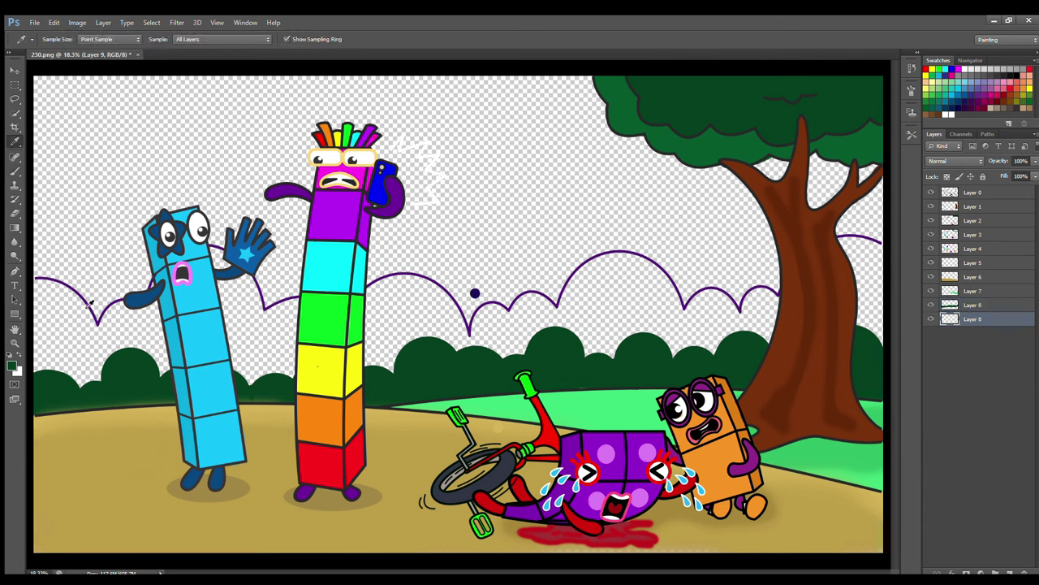
pyautogui.press('b')
pyautogui.click(50, 324)
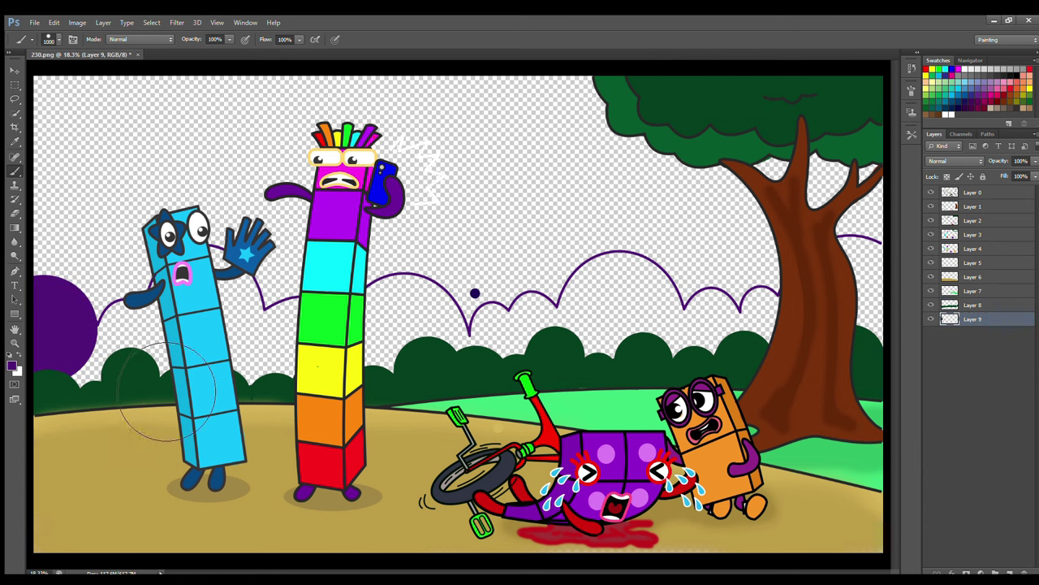
pyautogui.click(124, 329)
pyautogui.press(']')
pyautogui.press(']')
pyautogui.press(']')
pyautogui.press(']')
pyautogui.press(']')
pyautogui.click(208, 298)
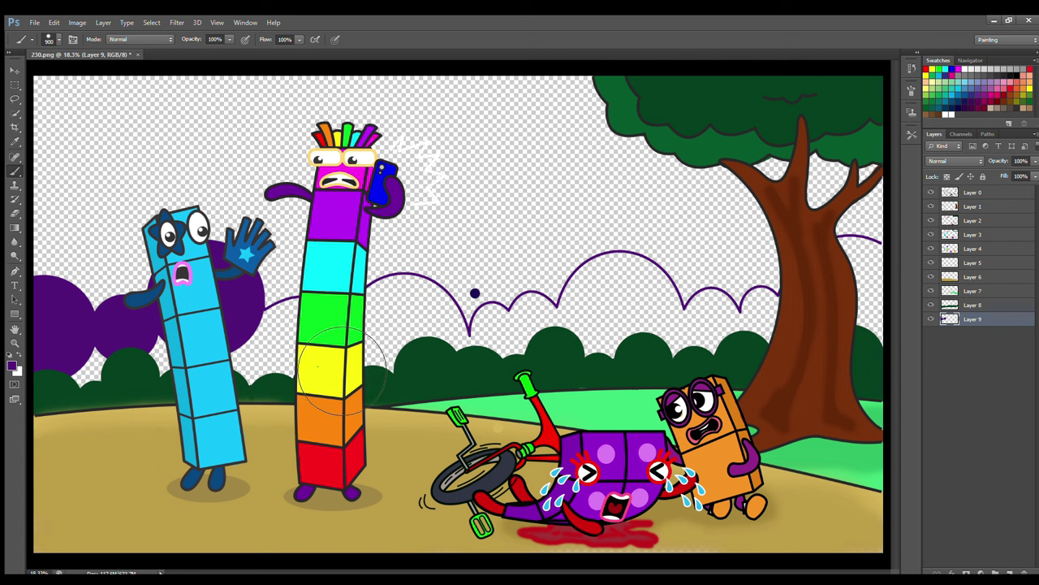
# Step: Paint the remaining back-row bushes, from the rainbow character across to beyond the tree, purple on Layer 9
pyautogui.click(307, 334)
pyautogui.click(414, 320)
pyautogui.click(523, 337)
pyautogui.press(']')
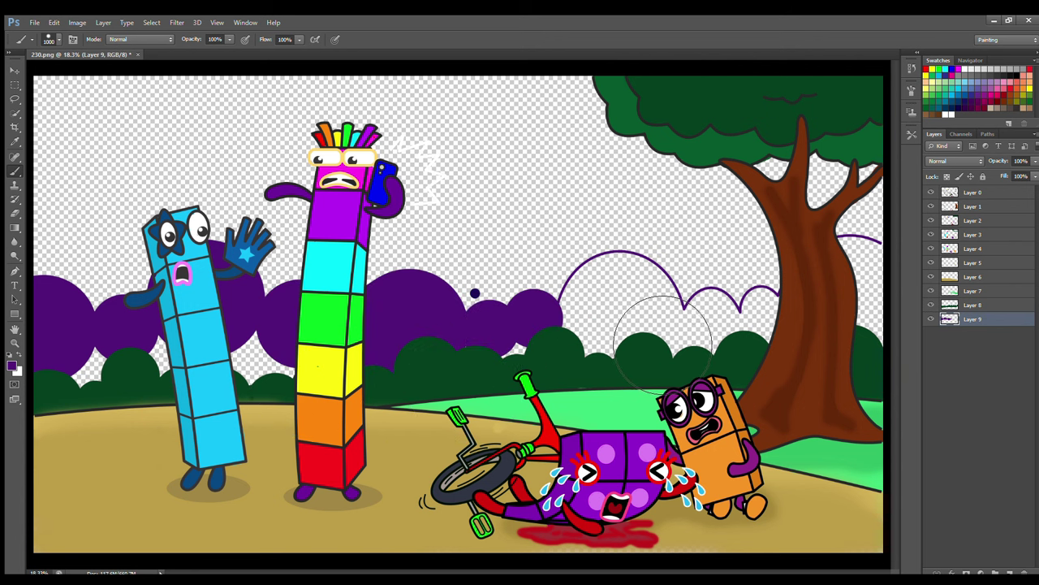
pyautogui.click(622, 303)
pyautogui.press('[')
pyautogui.press('[')
pyautogui.press('[')
pyautogui.press('[')
pyautogui.press('[')
pyautogui.press('[')
pyautogui.click(711, 316)
pyautogui.click(757, 314)
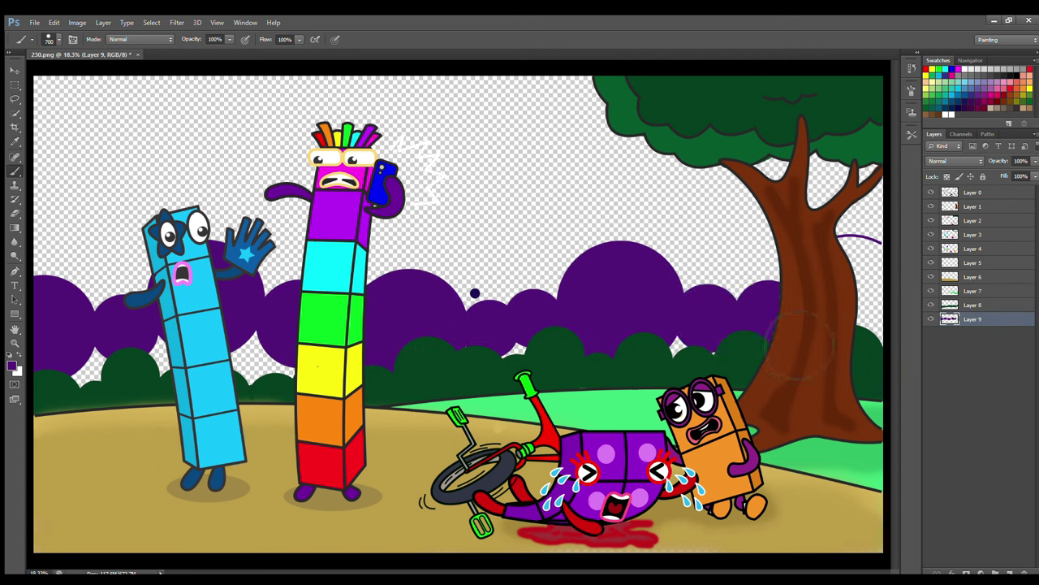
pyautogui.click(891, 296)
# Step: Paint the lower sky dark blue on one new bottom layer and the upper sky near-black navy on another beneath it
pyautogui.hotkey('ctrl', 'shift', 'alt', 'n')
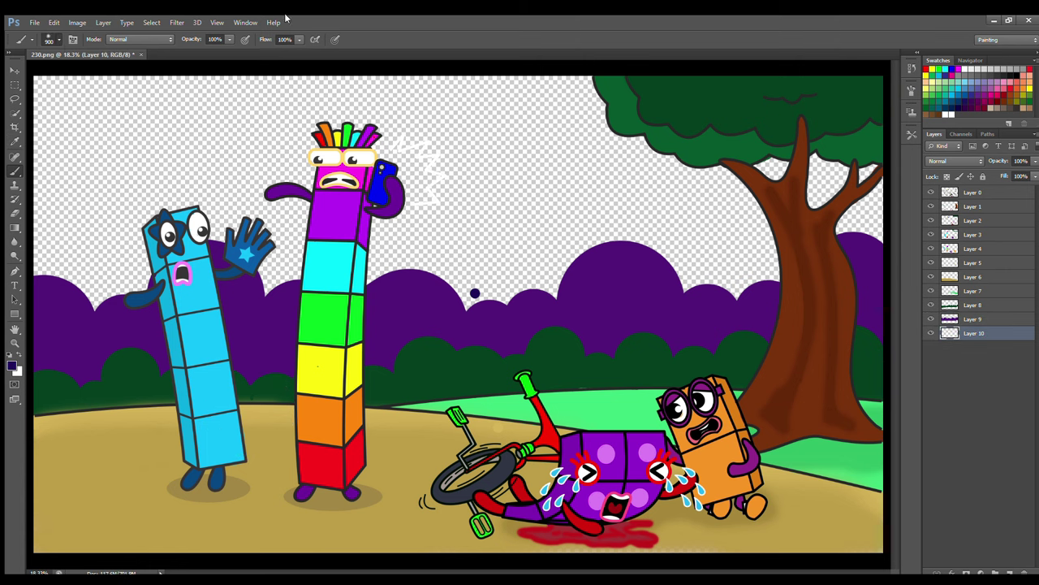
pyautogui.moveTo(73, 280)
pyautogui.mouseDown()
pyautogui.moveTo(149, 316)
pyautogui.moveTo(511, 333)
pyautogui.moveTo(920, 283)
pyautogui.moveTo(313, 308)
pyautogui.moveTo(118, 338)
pyautogui.moveTo(95, 279)
pyautogui.moveTo(512, 310)
pyautogui.moveTo(788, 292)
pyautogui.moveTo(438, 281)
pyautogui.moveTo(219, 296)
pyautogui.moveTo(73, 268)
pyautogui.mouseUp()
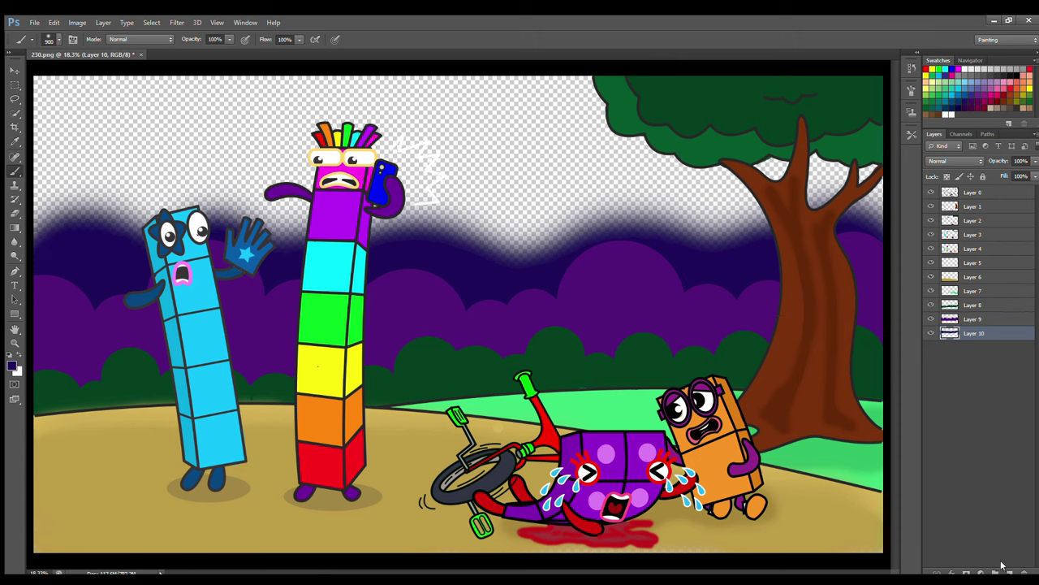
pyautogui.click(1010, 572)
pyautogui.press('i')
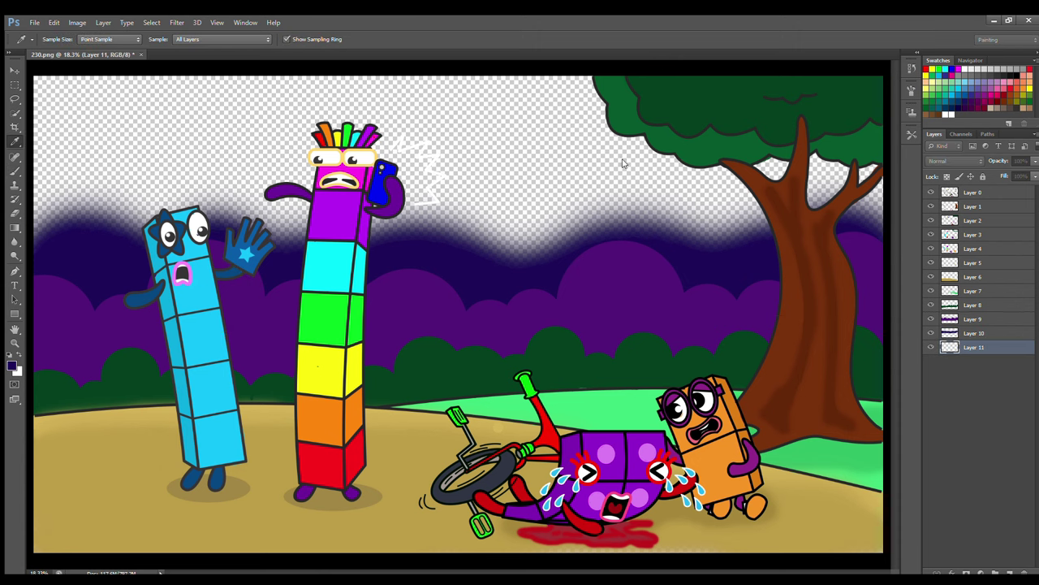
pyautogui.press('b')
pyautogui.moveTo(49, 90)
pyautogui.mouseDown()
pyautogui.moveTo(81, 122)
pyautogui.moveTo(46, 93)
pyautogui.moveTo(455, 163)
pyautogui.moveTo(820, 182)
pyautogui.mouseUp()
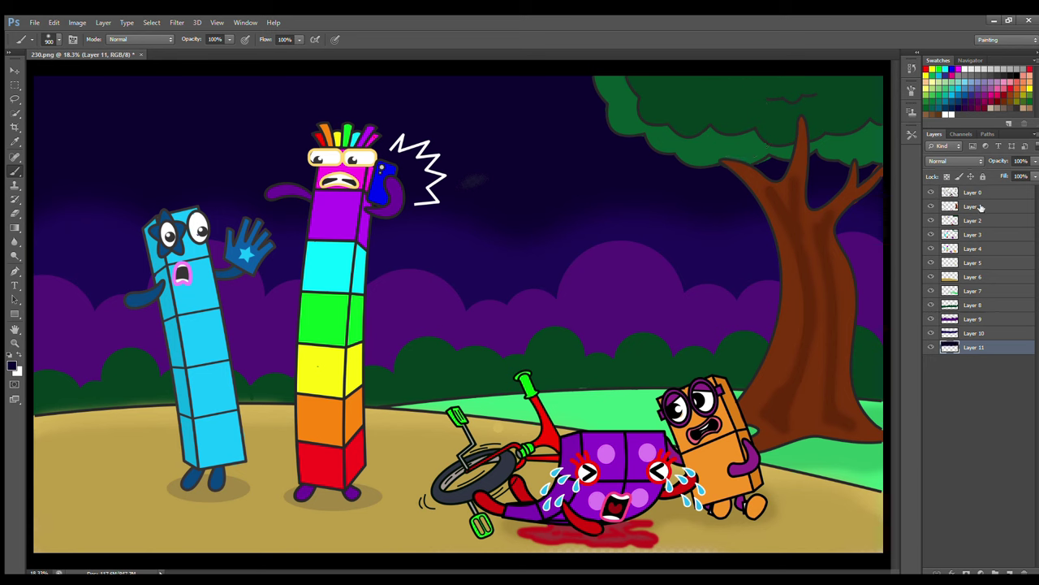
# Step: Dot white stars of varying sizes across the night sky on Layer 0, reducing the brush to 50
pyautogui.click(981, 192)
pyautogui.click(965, 70)
pyautogui.press('[')
pyautogui.press('[')
pyautogui.press('[')
pyautogui.press('[')
pyautogui.press('[')
pyautogui.press('[')
pyautogui.press('[')
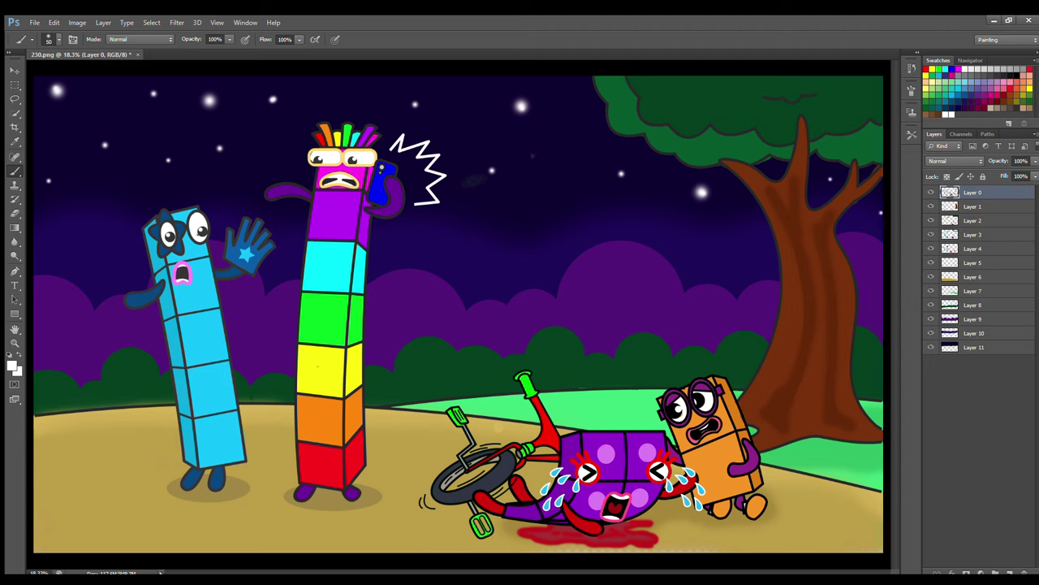
# Step: Switch to the Eraser and go from Layer 3 to Layer 1 for cleanup
pyautogui.click(974, 234)
pyautogui.press('e')
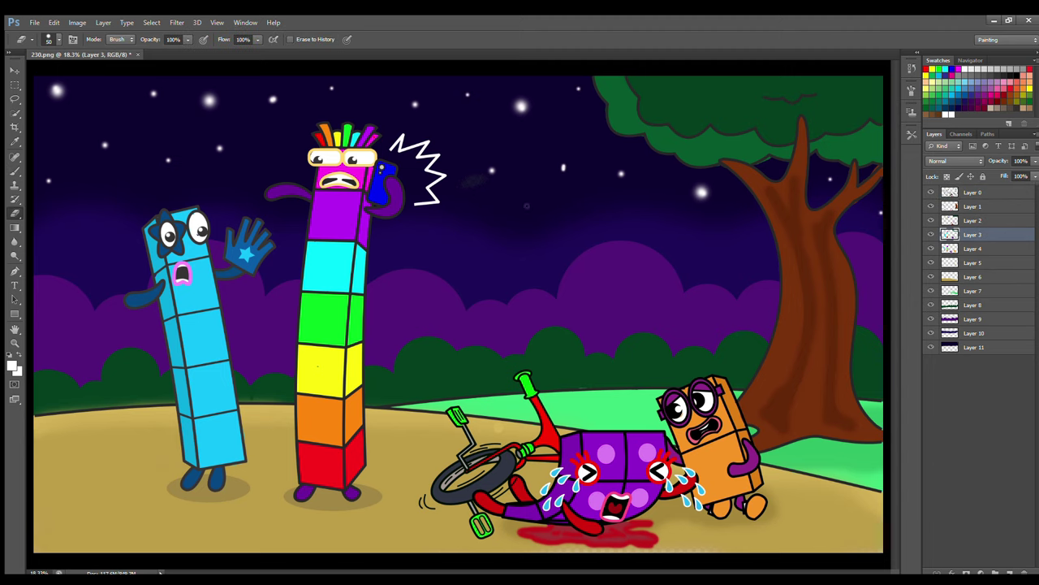
pyautogui.click(979, 206)
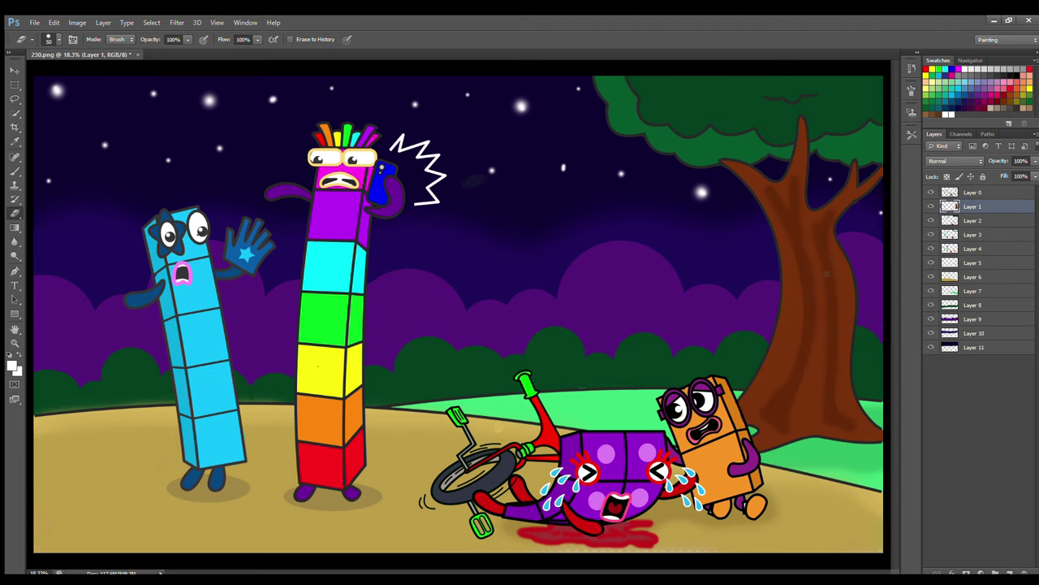